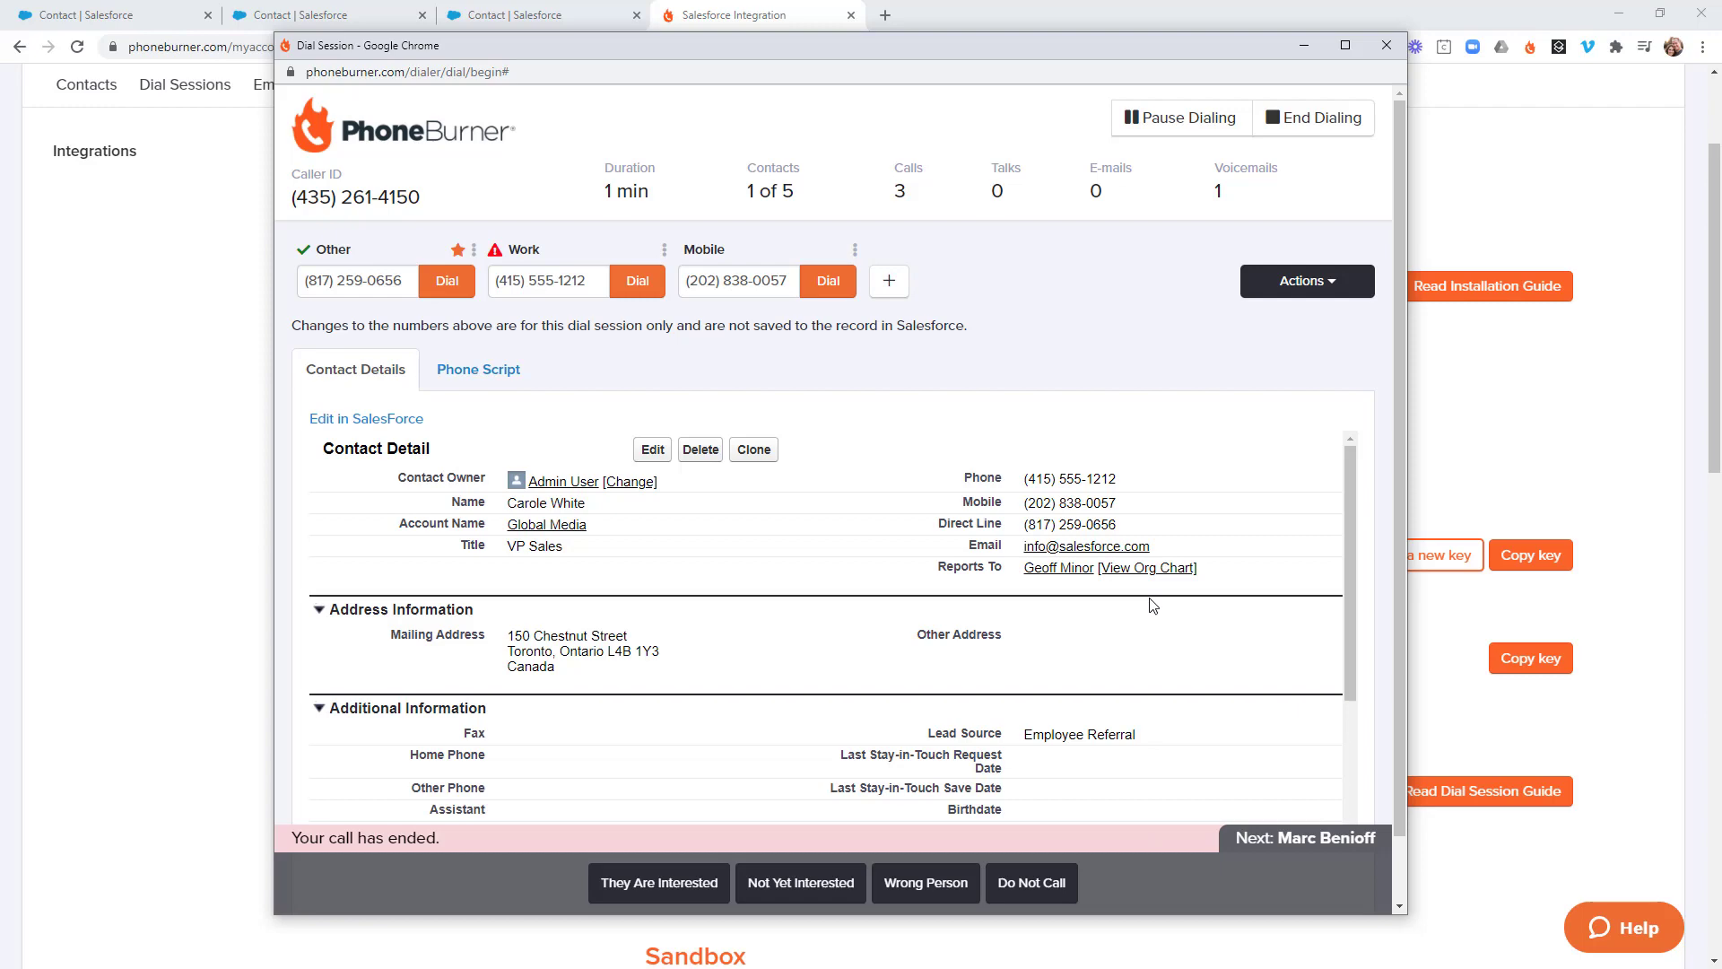
Step: End the dial session and go to Dial Session Settings from the account menu
left_click(1326, 135)
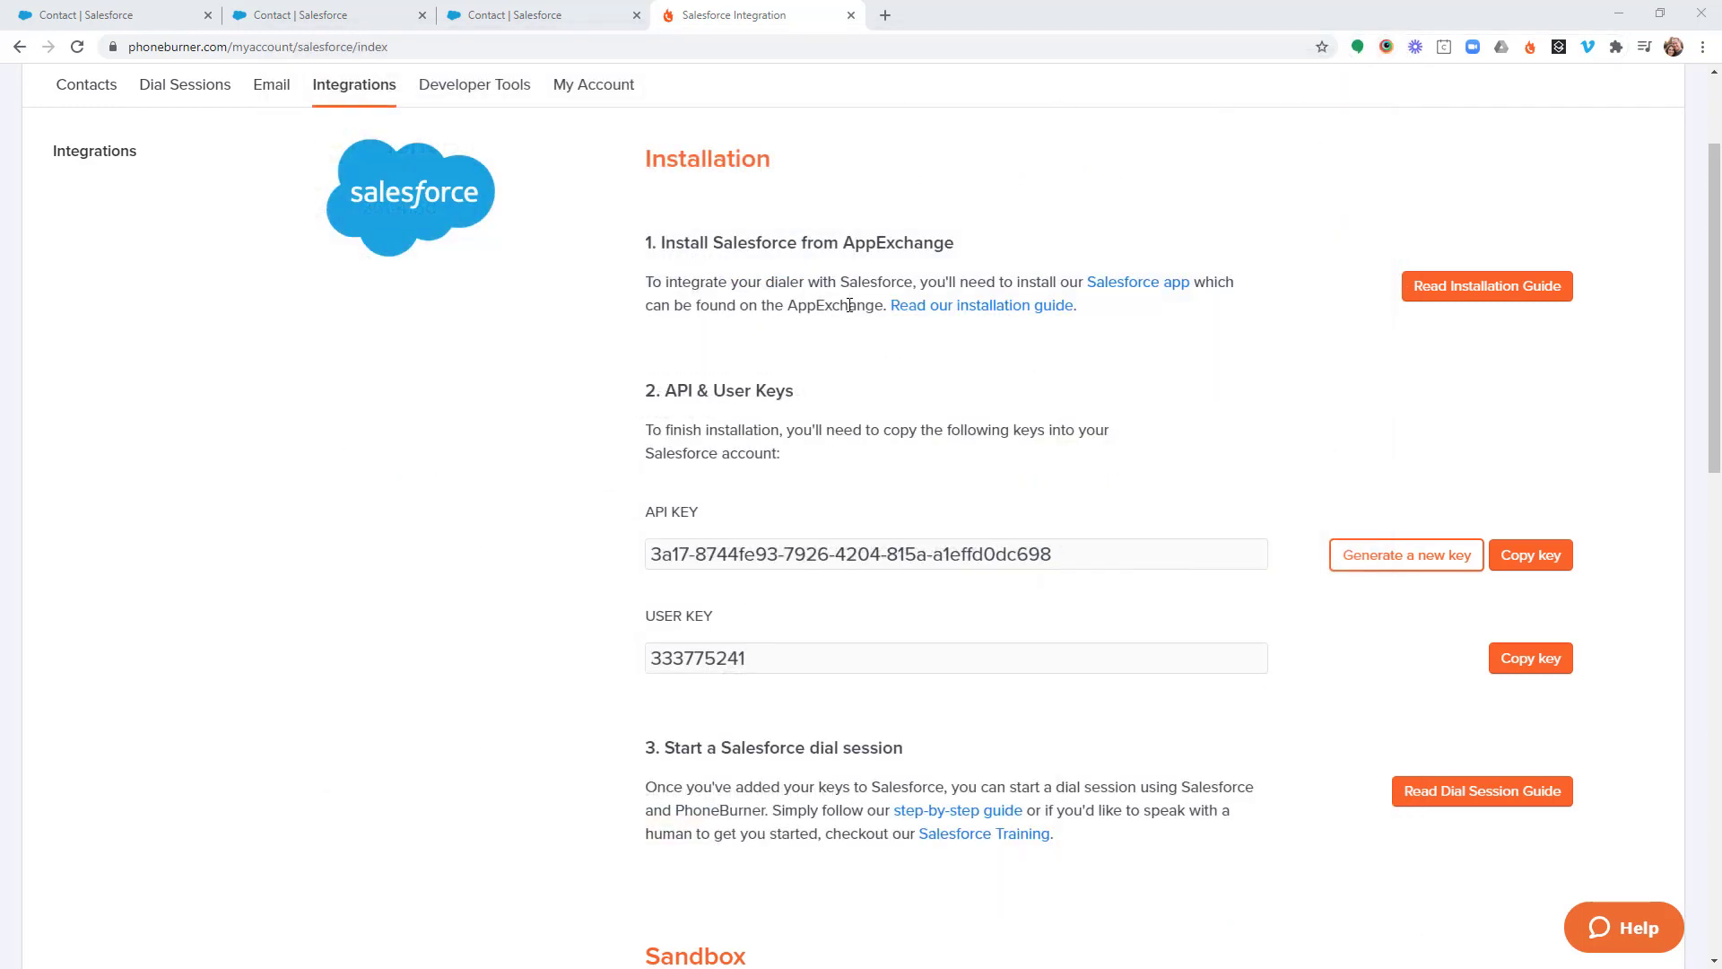
scroll(897, 224, "up", 2)
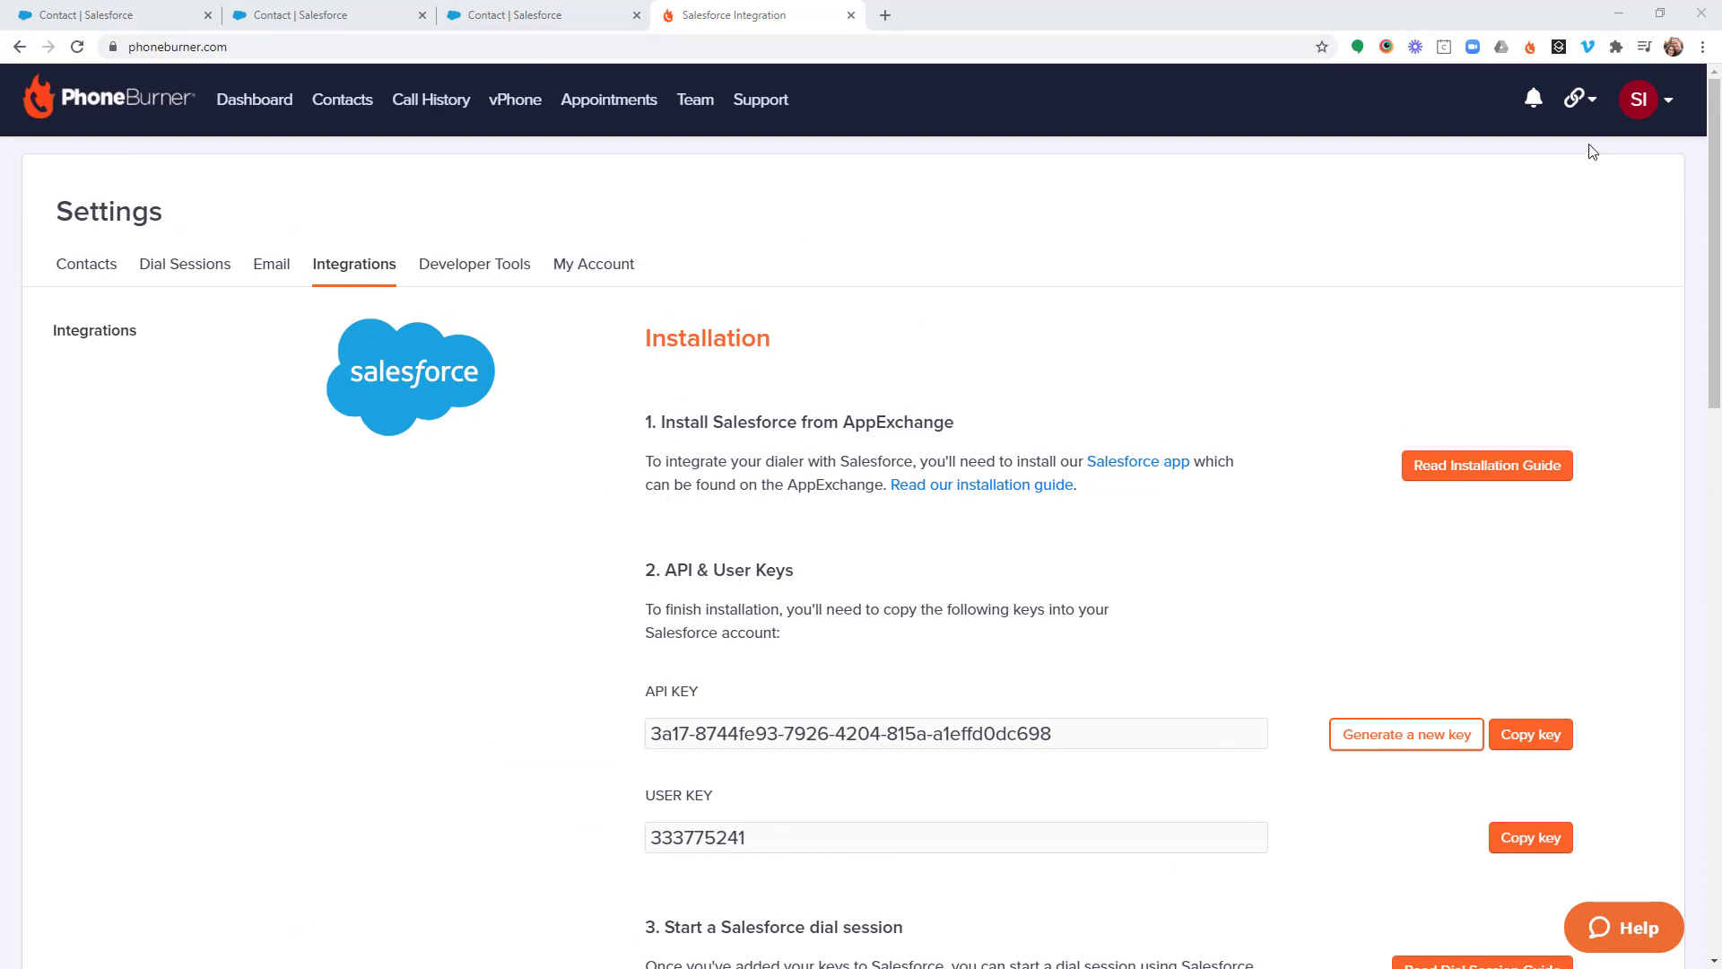
left_click(1645, 101)
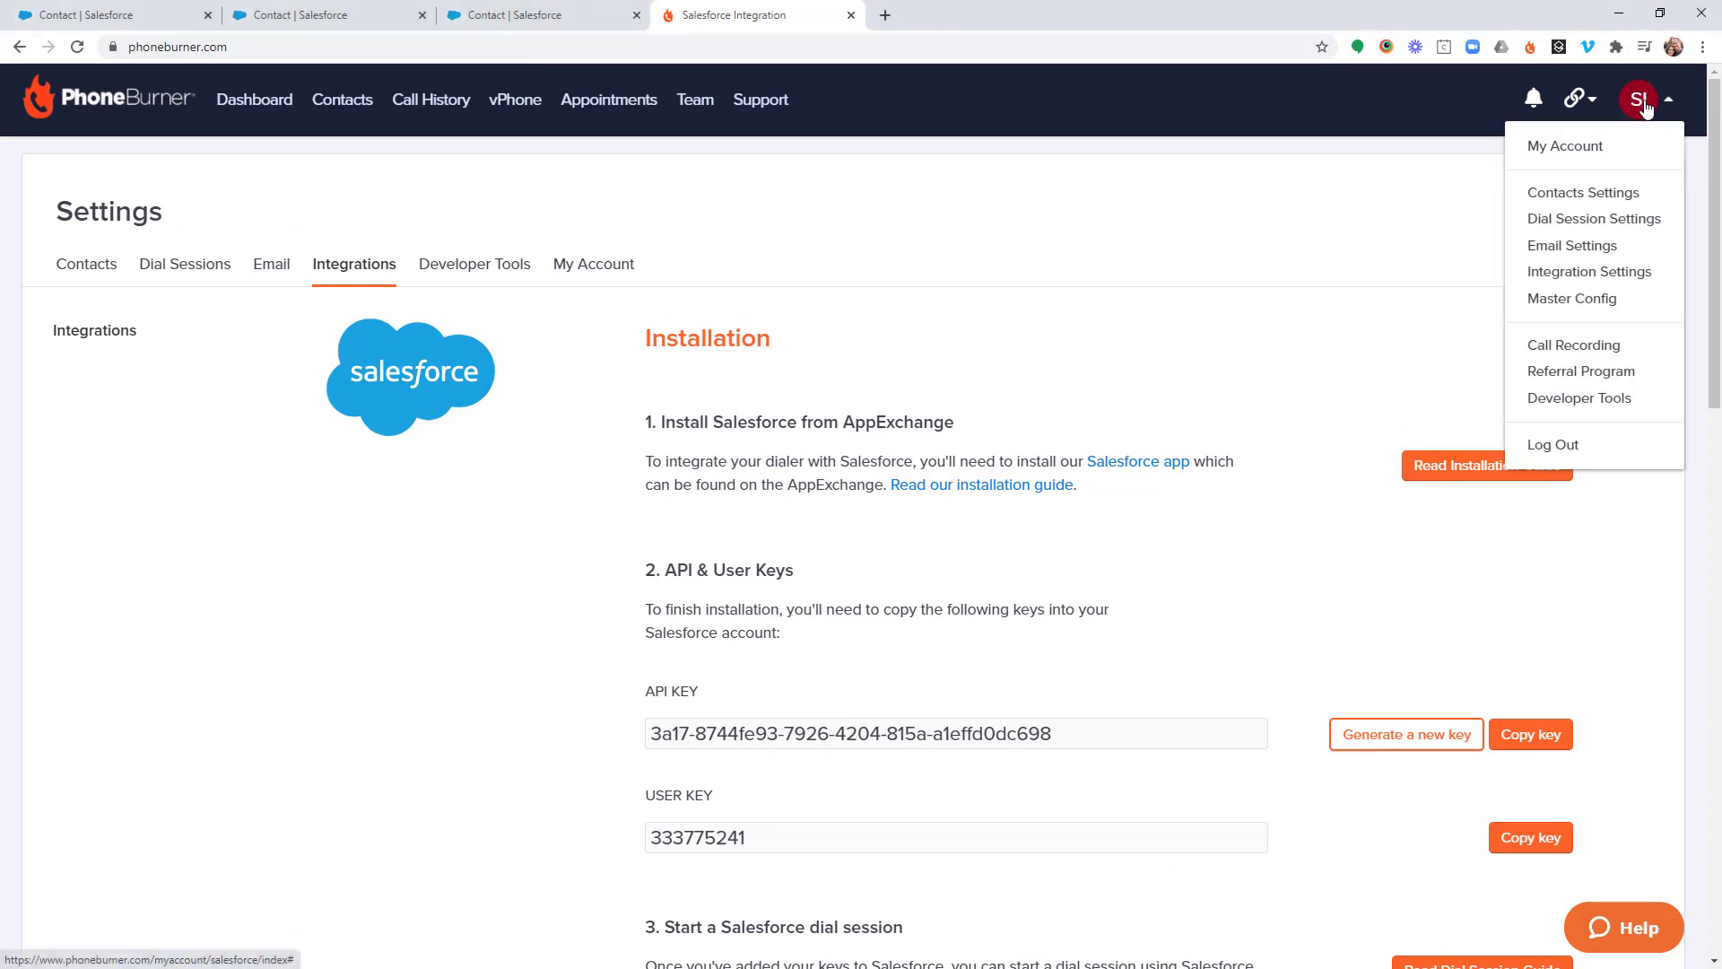
left_click(1586, 226)
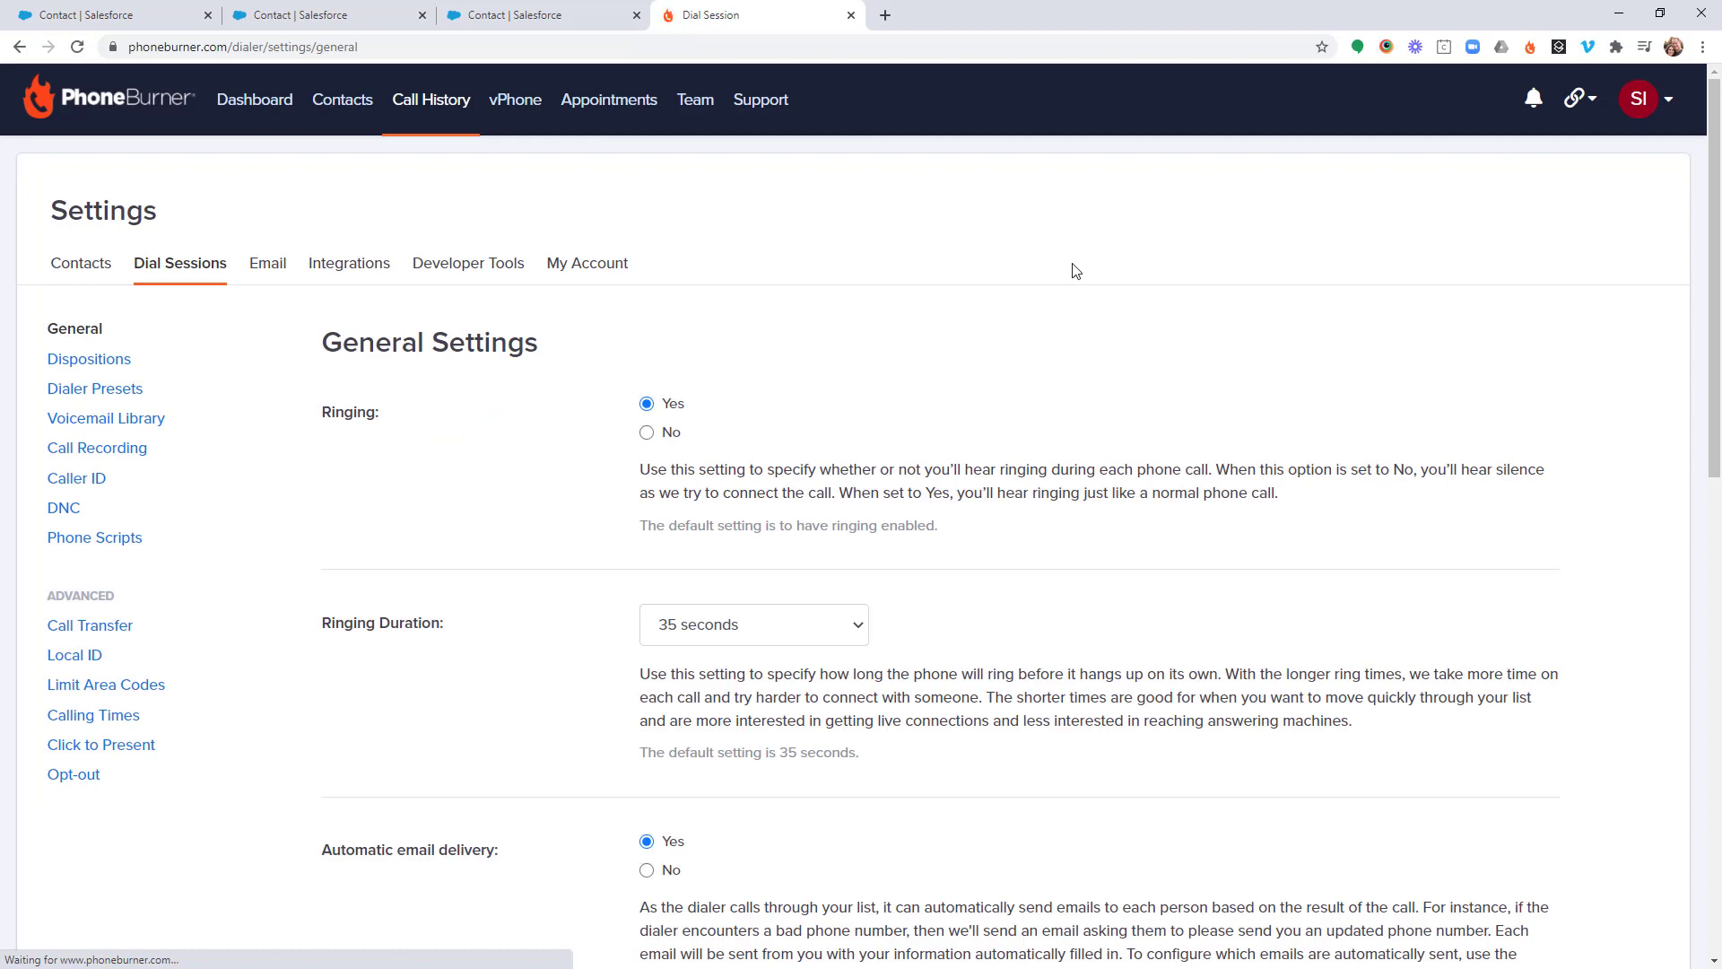
Step: Go to Dispositions and close the help list and overview video to reveal the Default sets
left_click(125, 368)
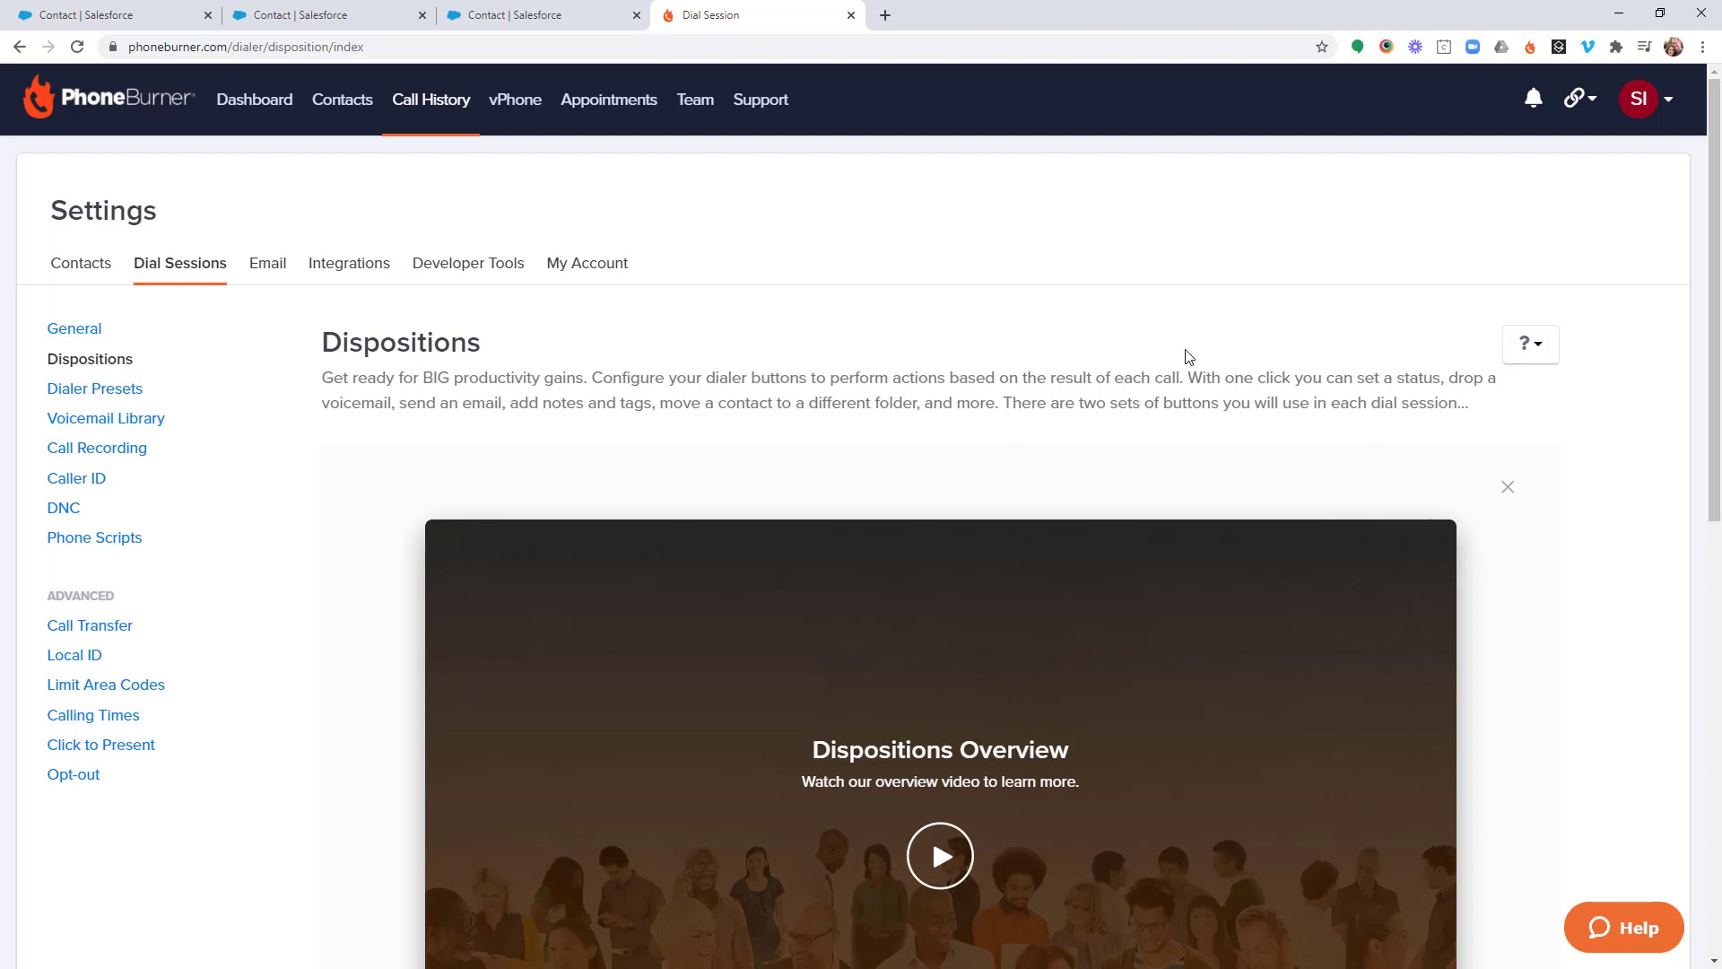
scroll(1185, 356, "down", 2)
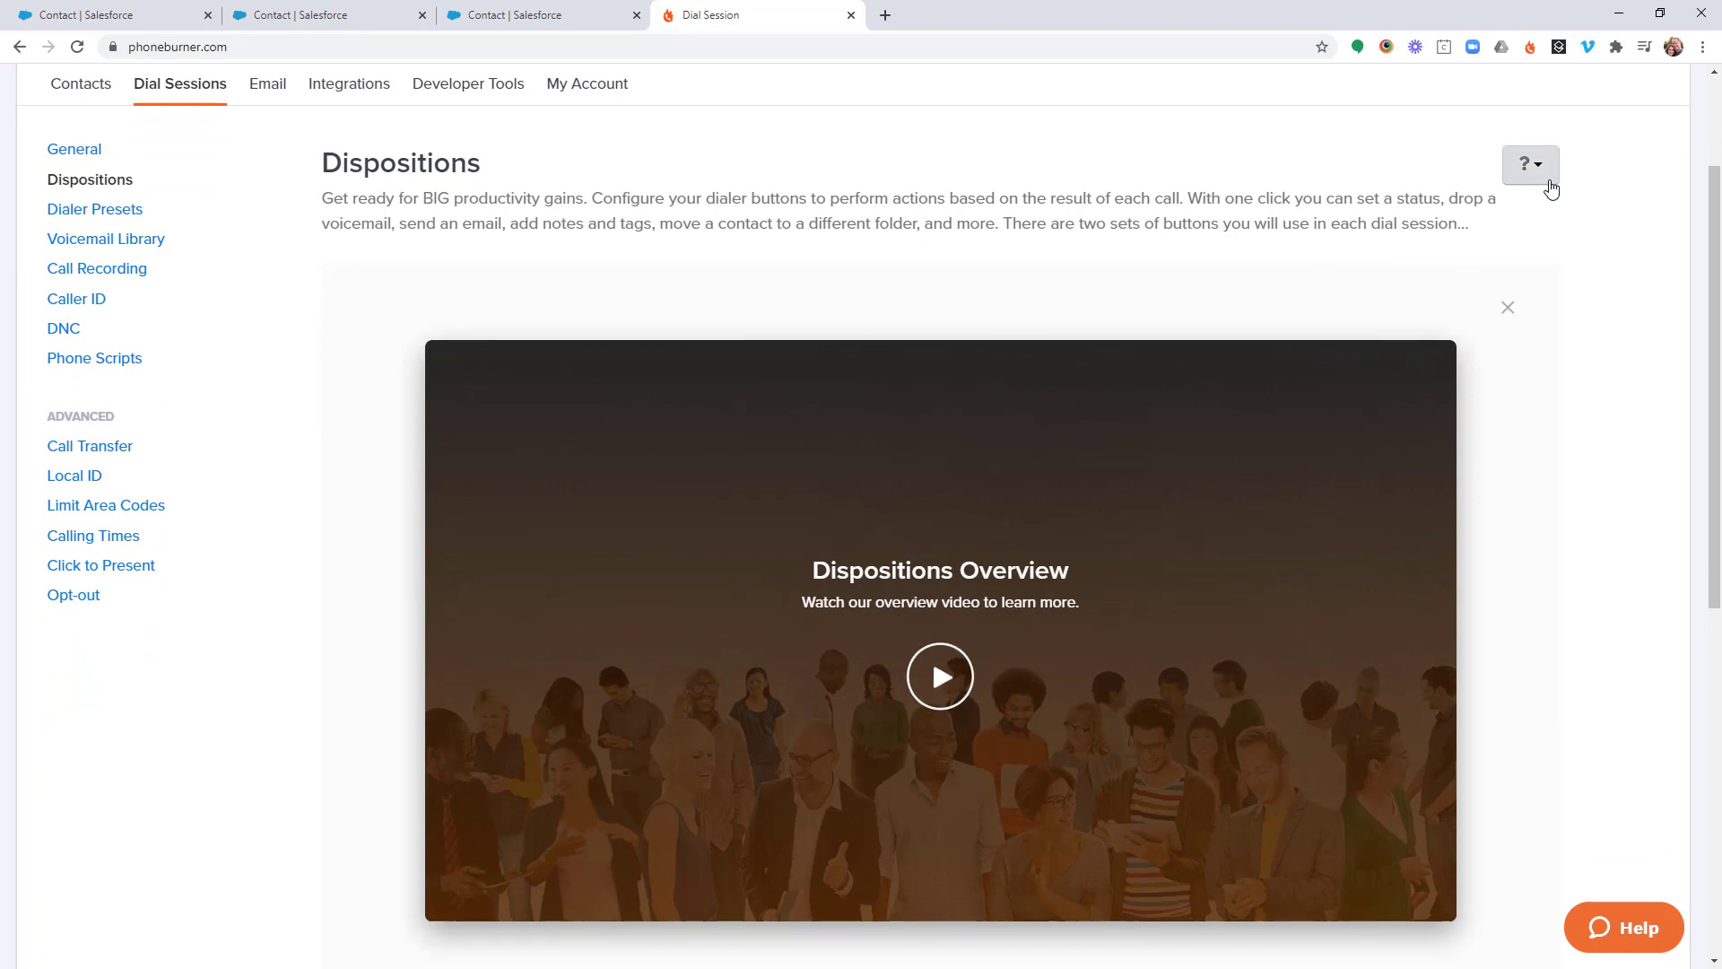
left_click(1534, 167)
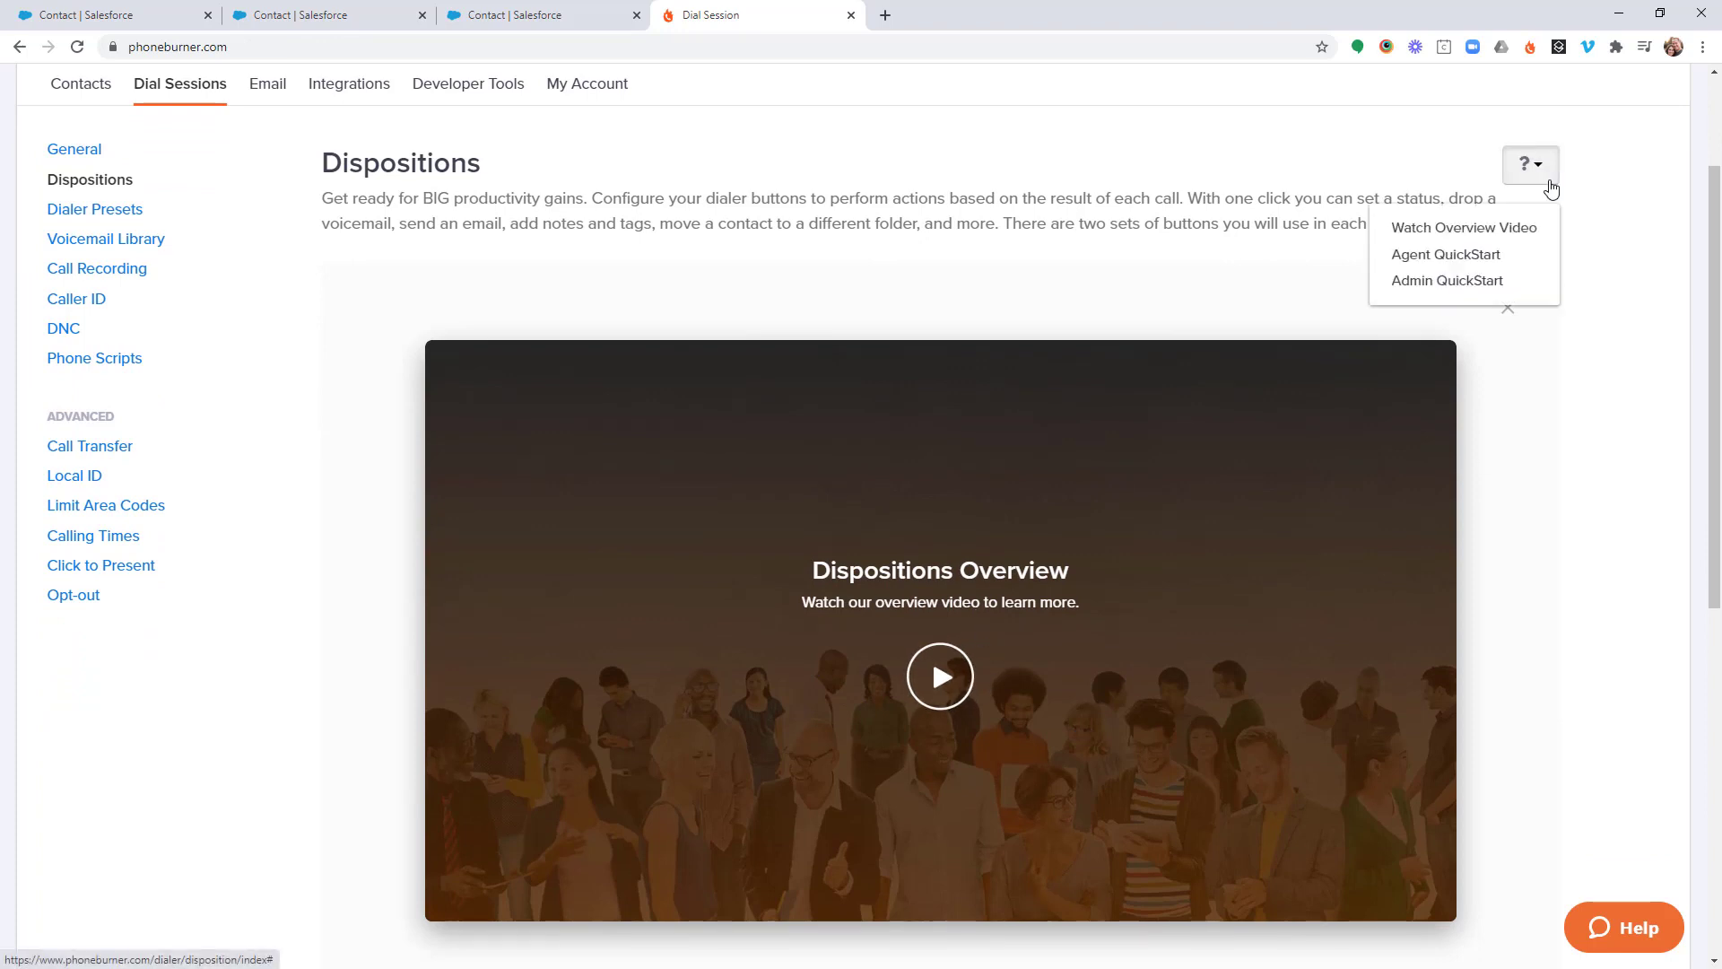
left_click(1300, 220)
left_click(1508, 307)
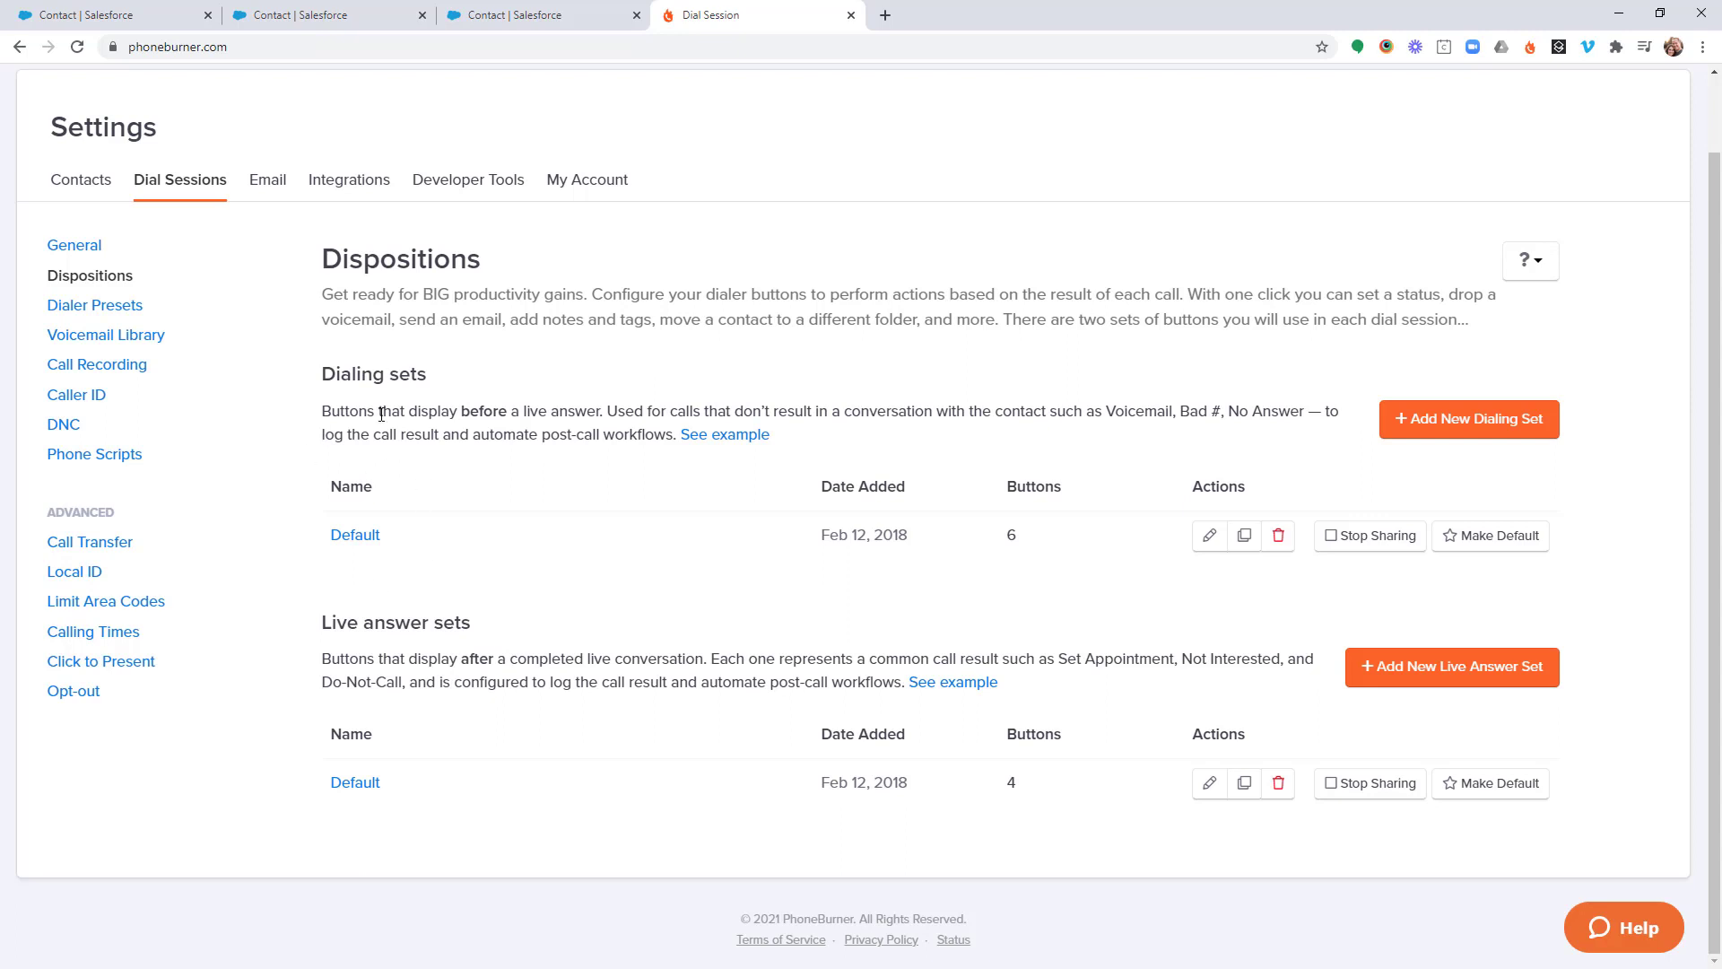
Step: Edit the Default dialing set and scroll through its Voicemail, No Answer, Busy Signal, Bad Number, Fax Machine and New buttons
left_click(1207, 536)
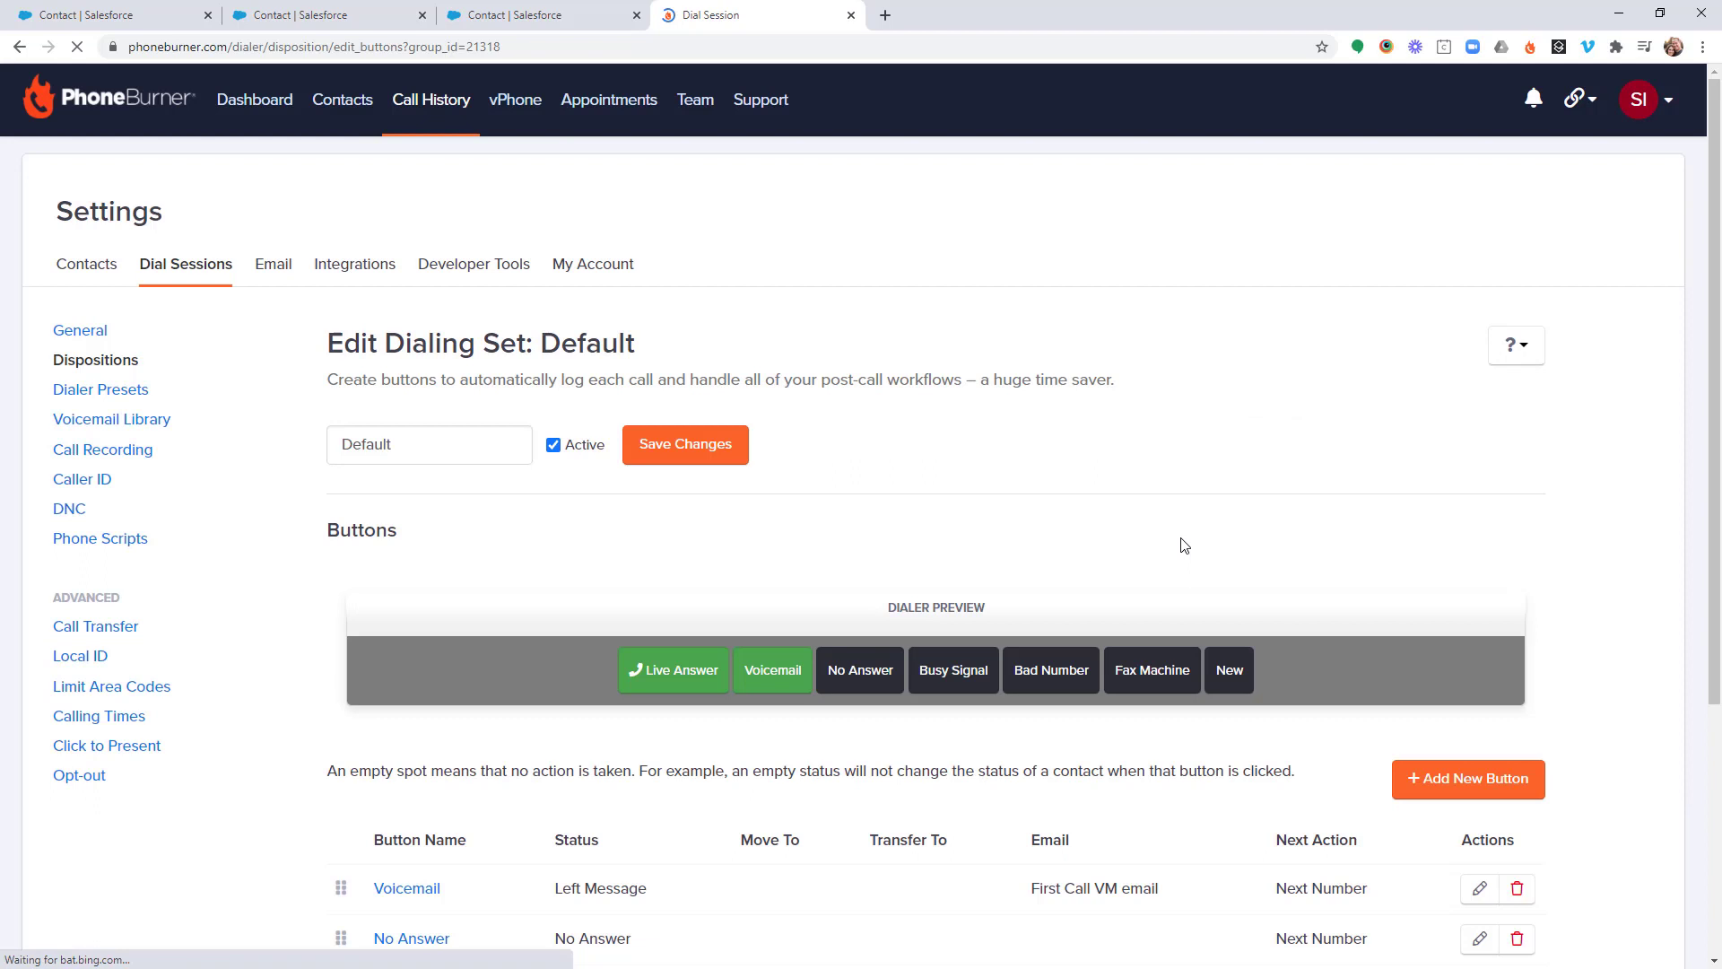
scroll(1178, 500, "down", 2)
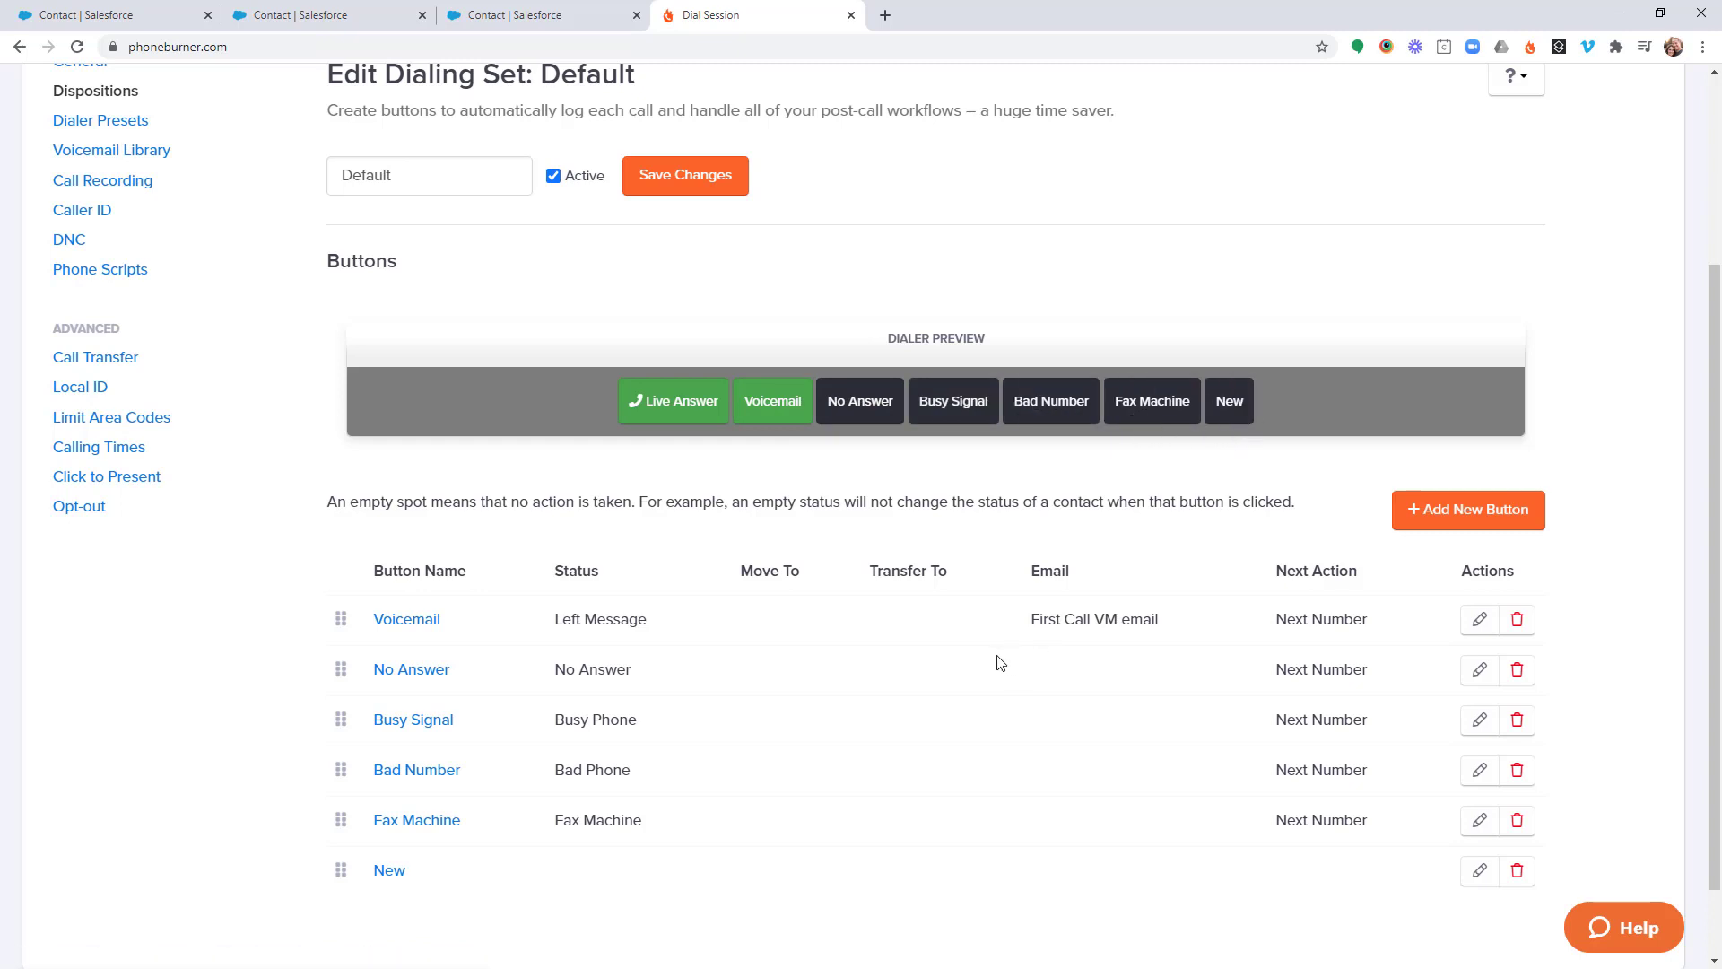
scroll(997, 662, "down", 1)
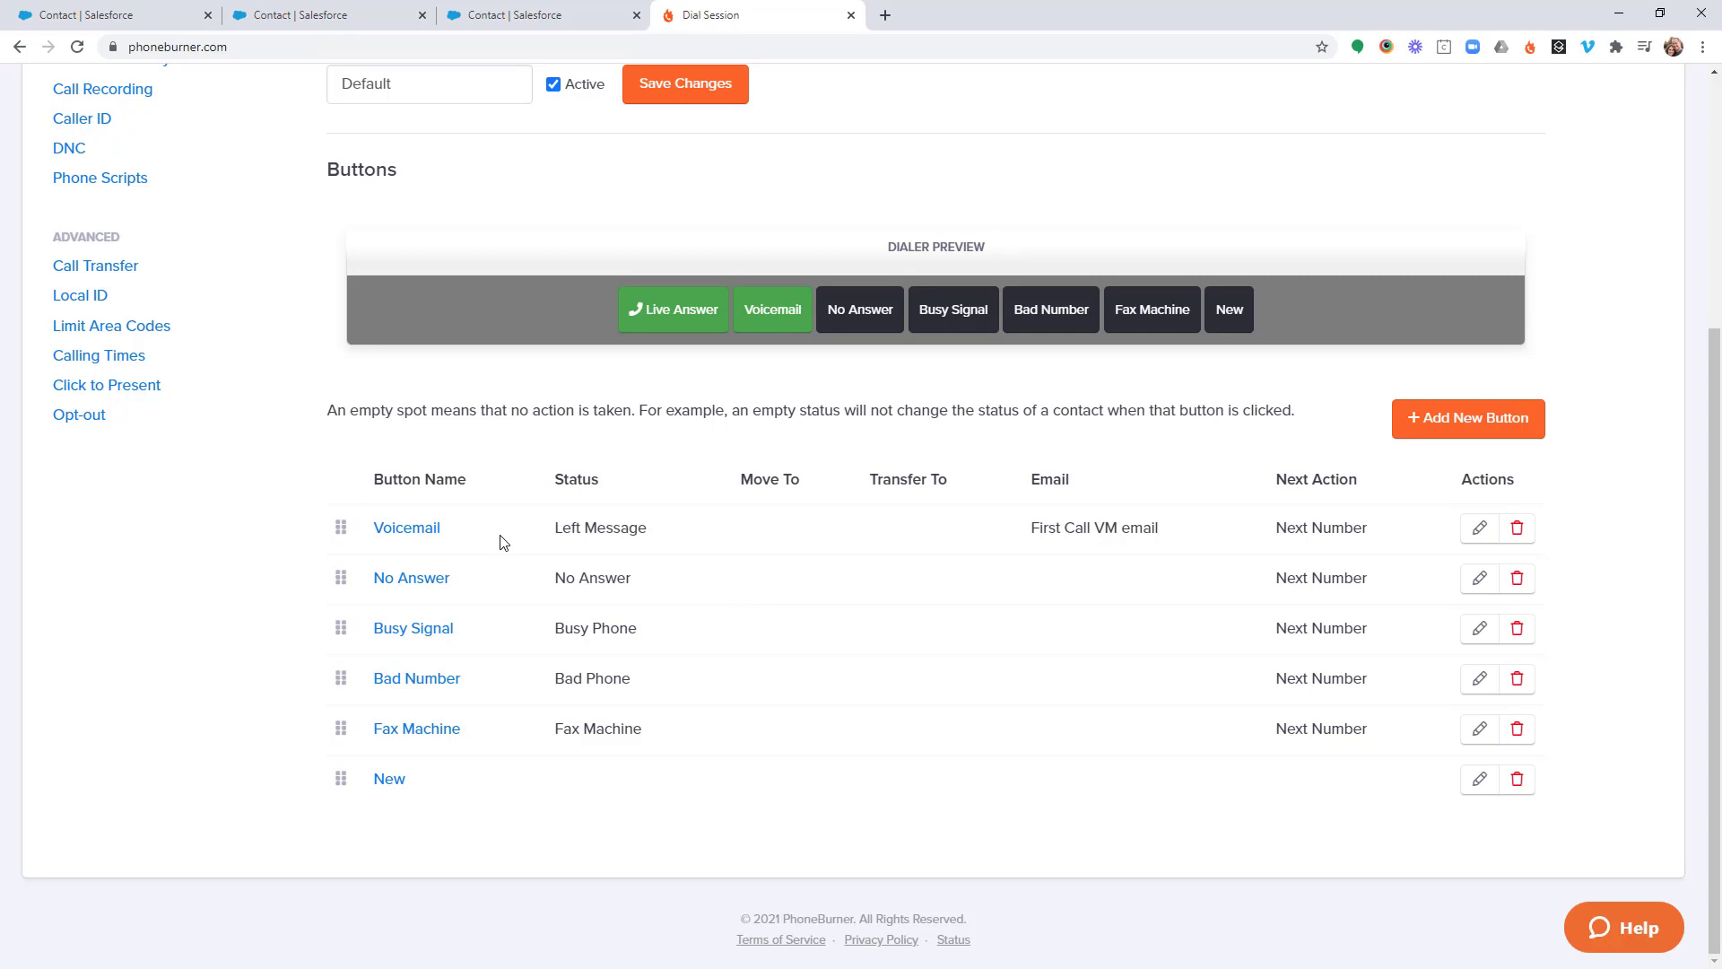
Step: Open the Voicemail button and highlight its Left Message call status
left_click(412, 535)
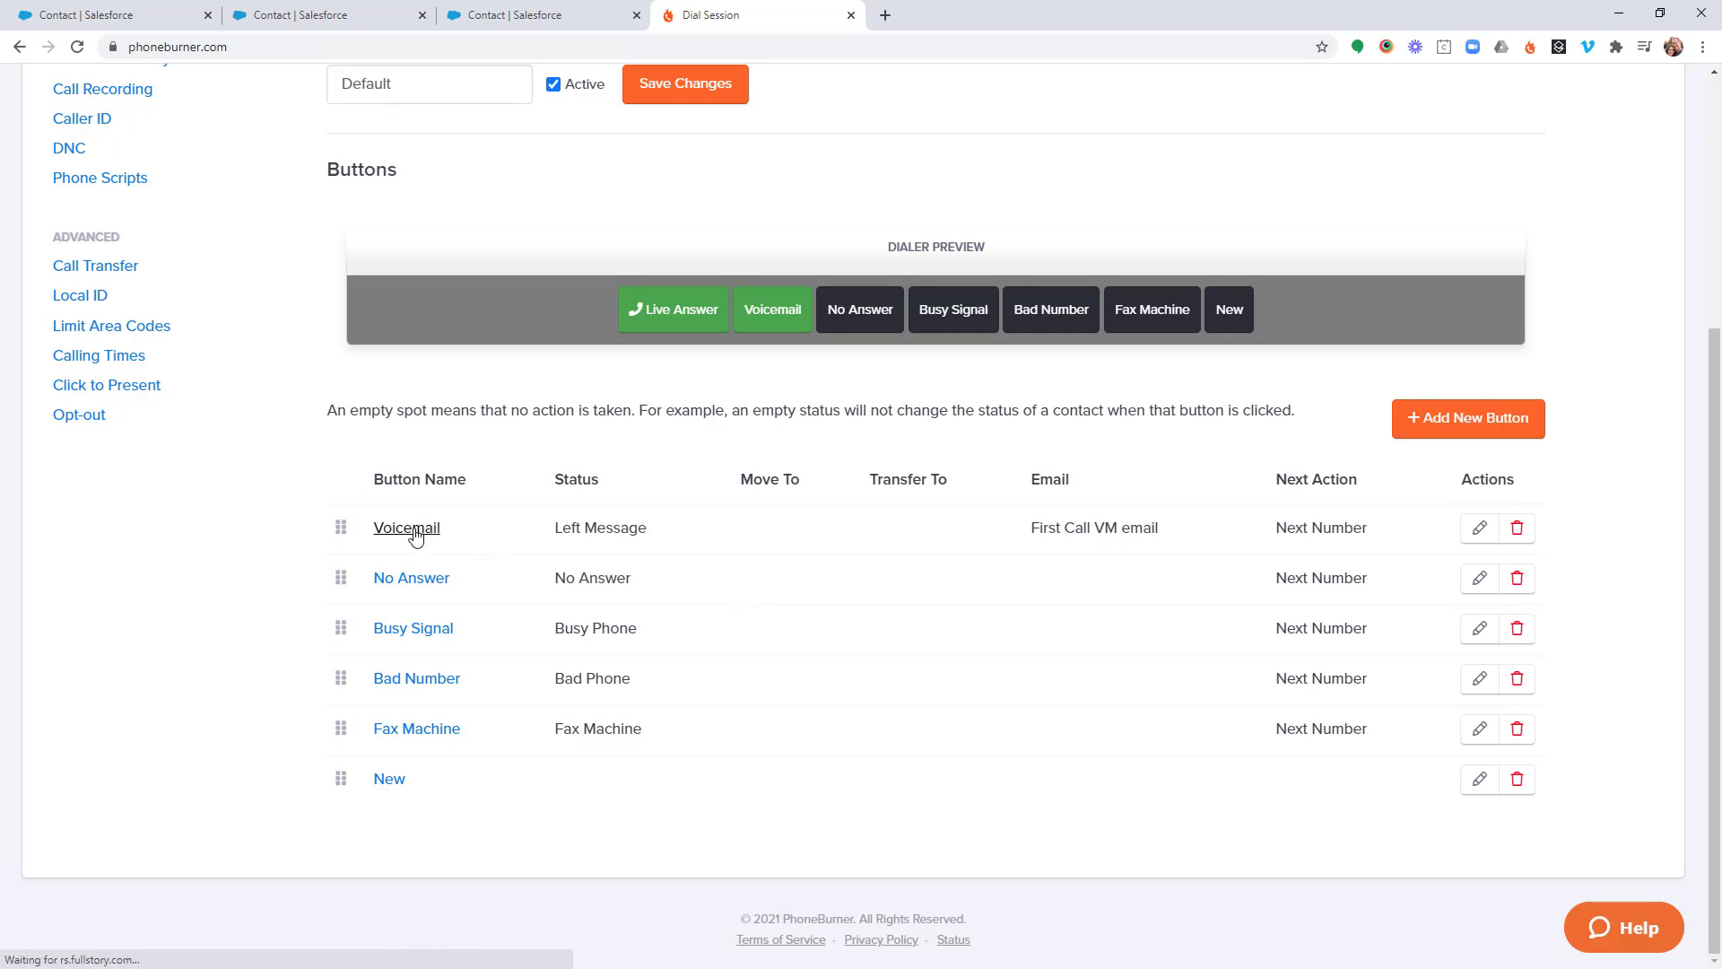
scroll(942, 523, "down", 1)
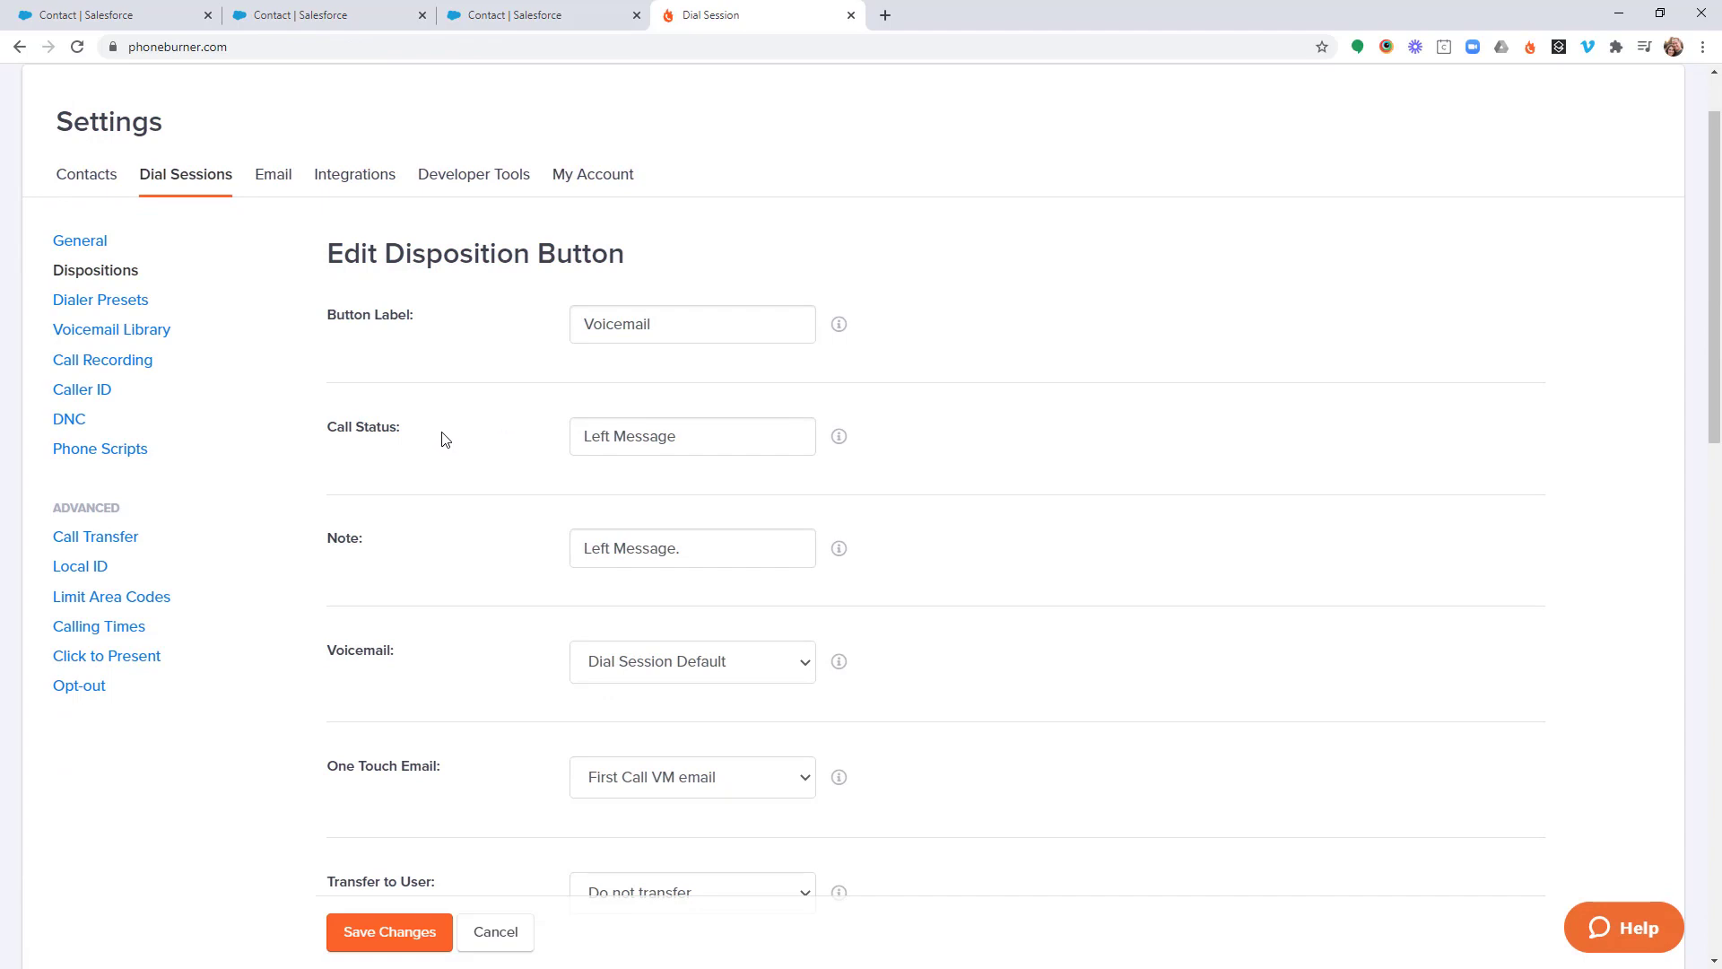
left_click(711, 436)
left_click_drag(711, 436, 572, 434)
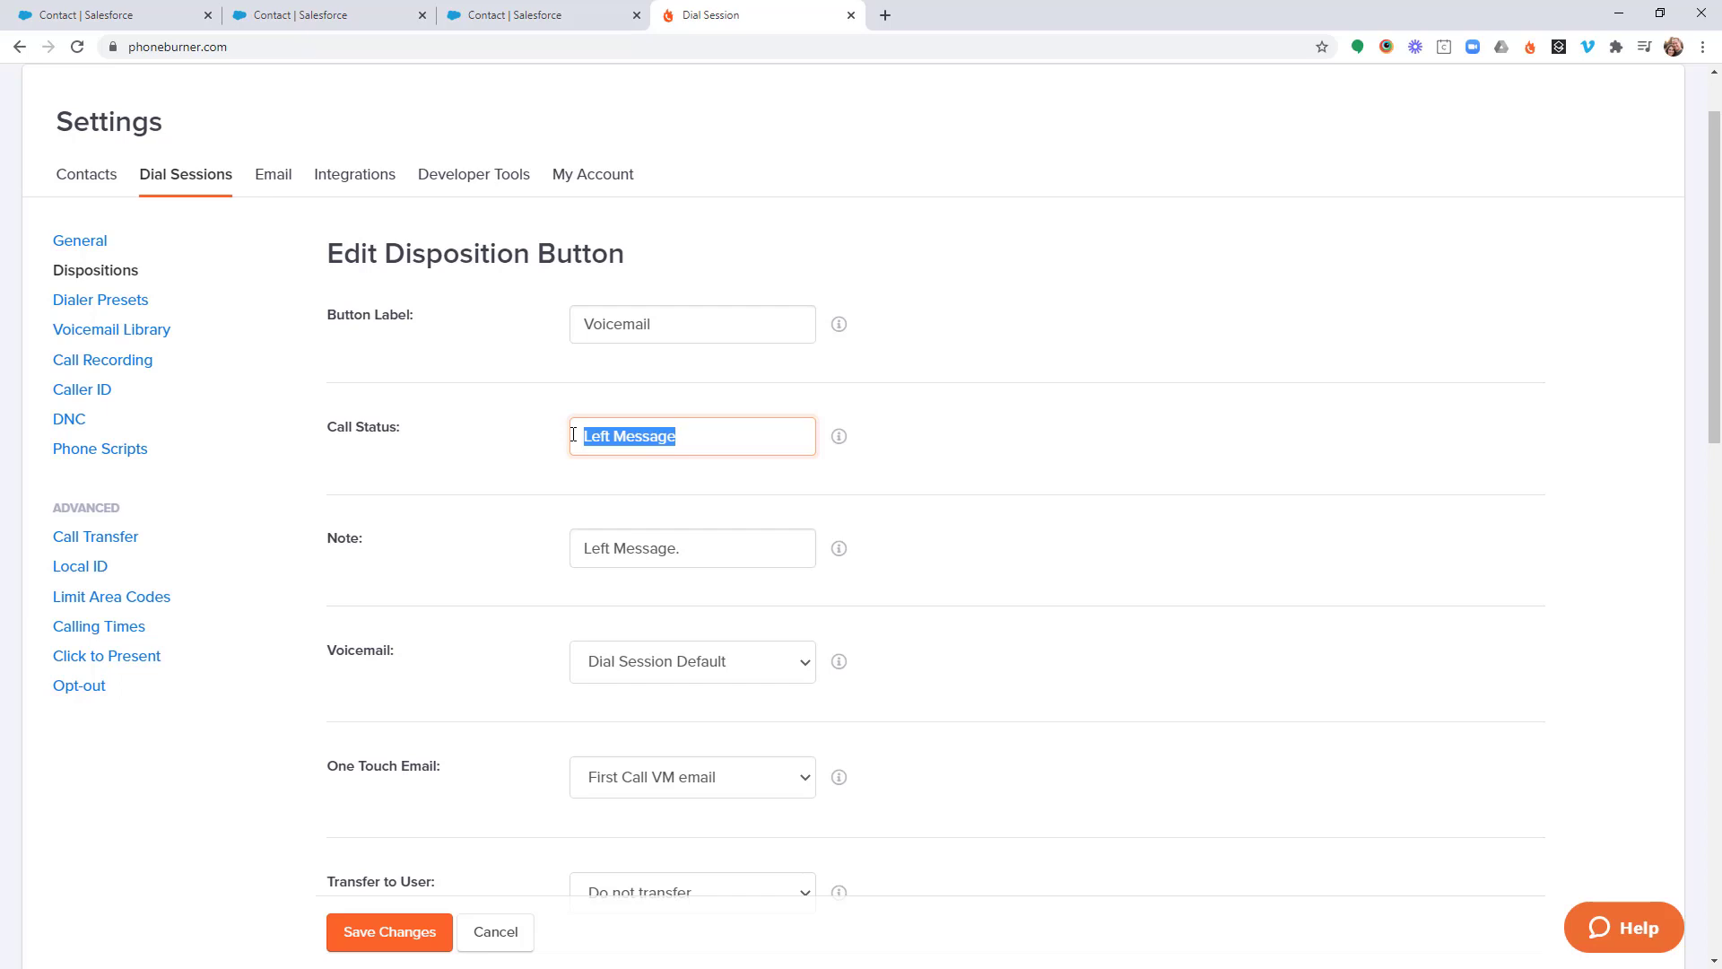
Step: Highlight the One Touch Email setting, set to First Call VM email
scroll(604, 461, "down", 2)
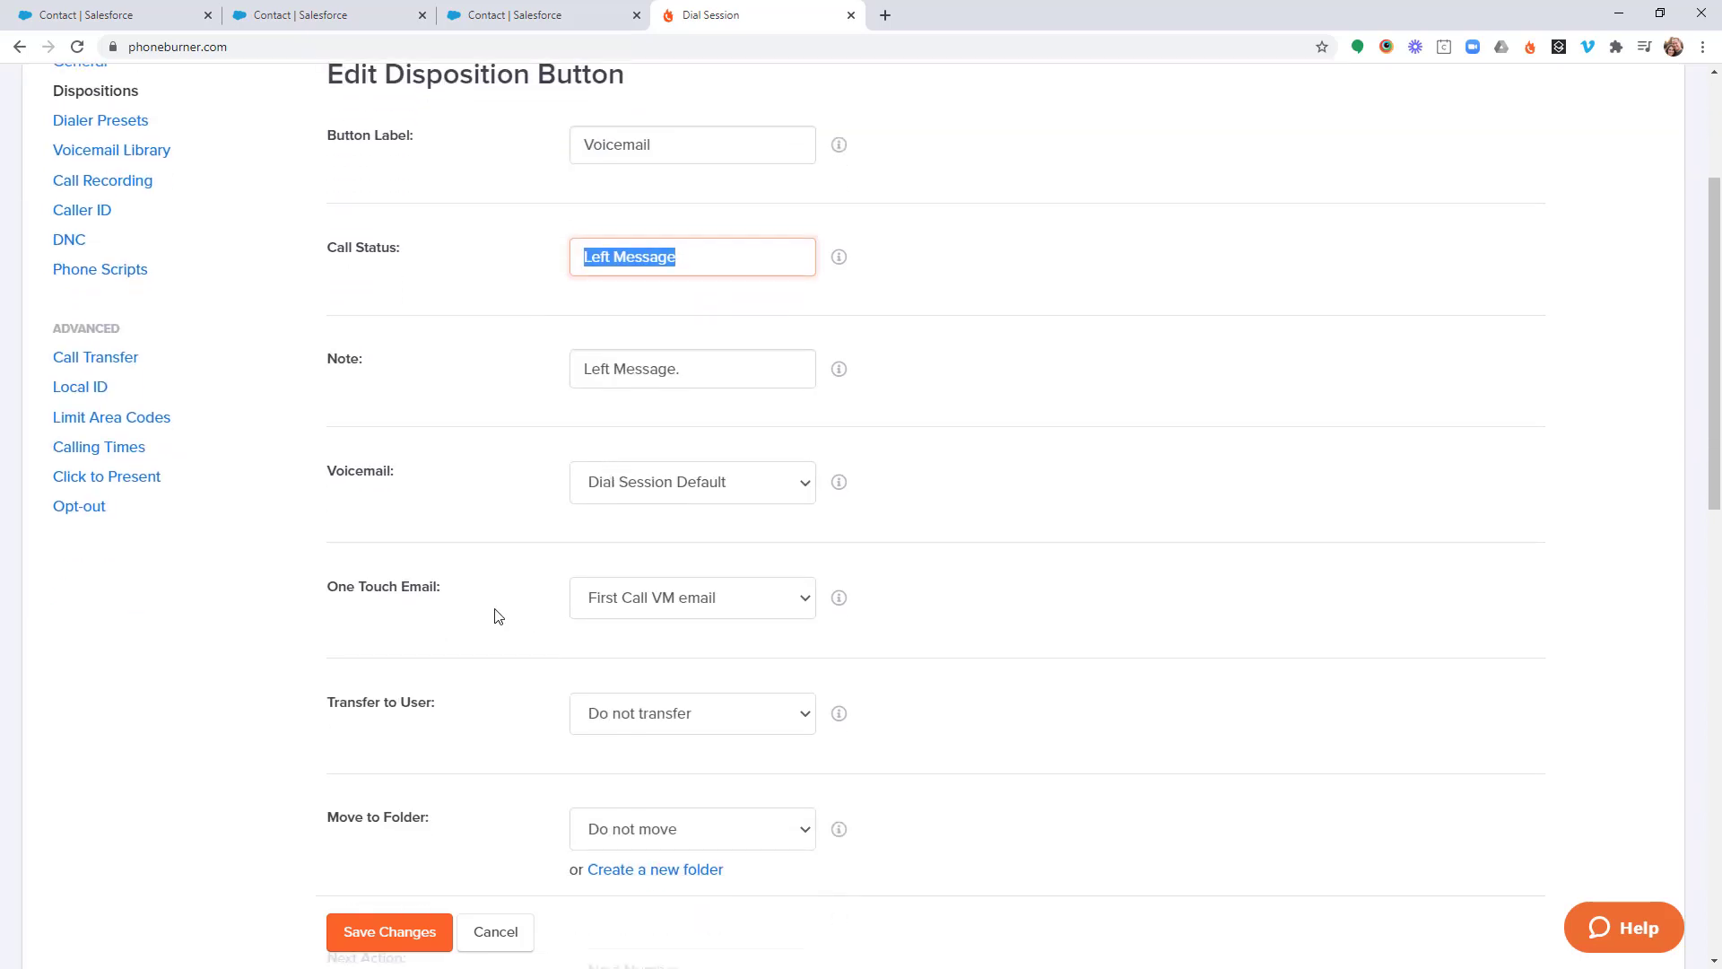
left_click_drag(480, 597, 367, 590)
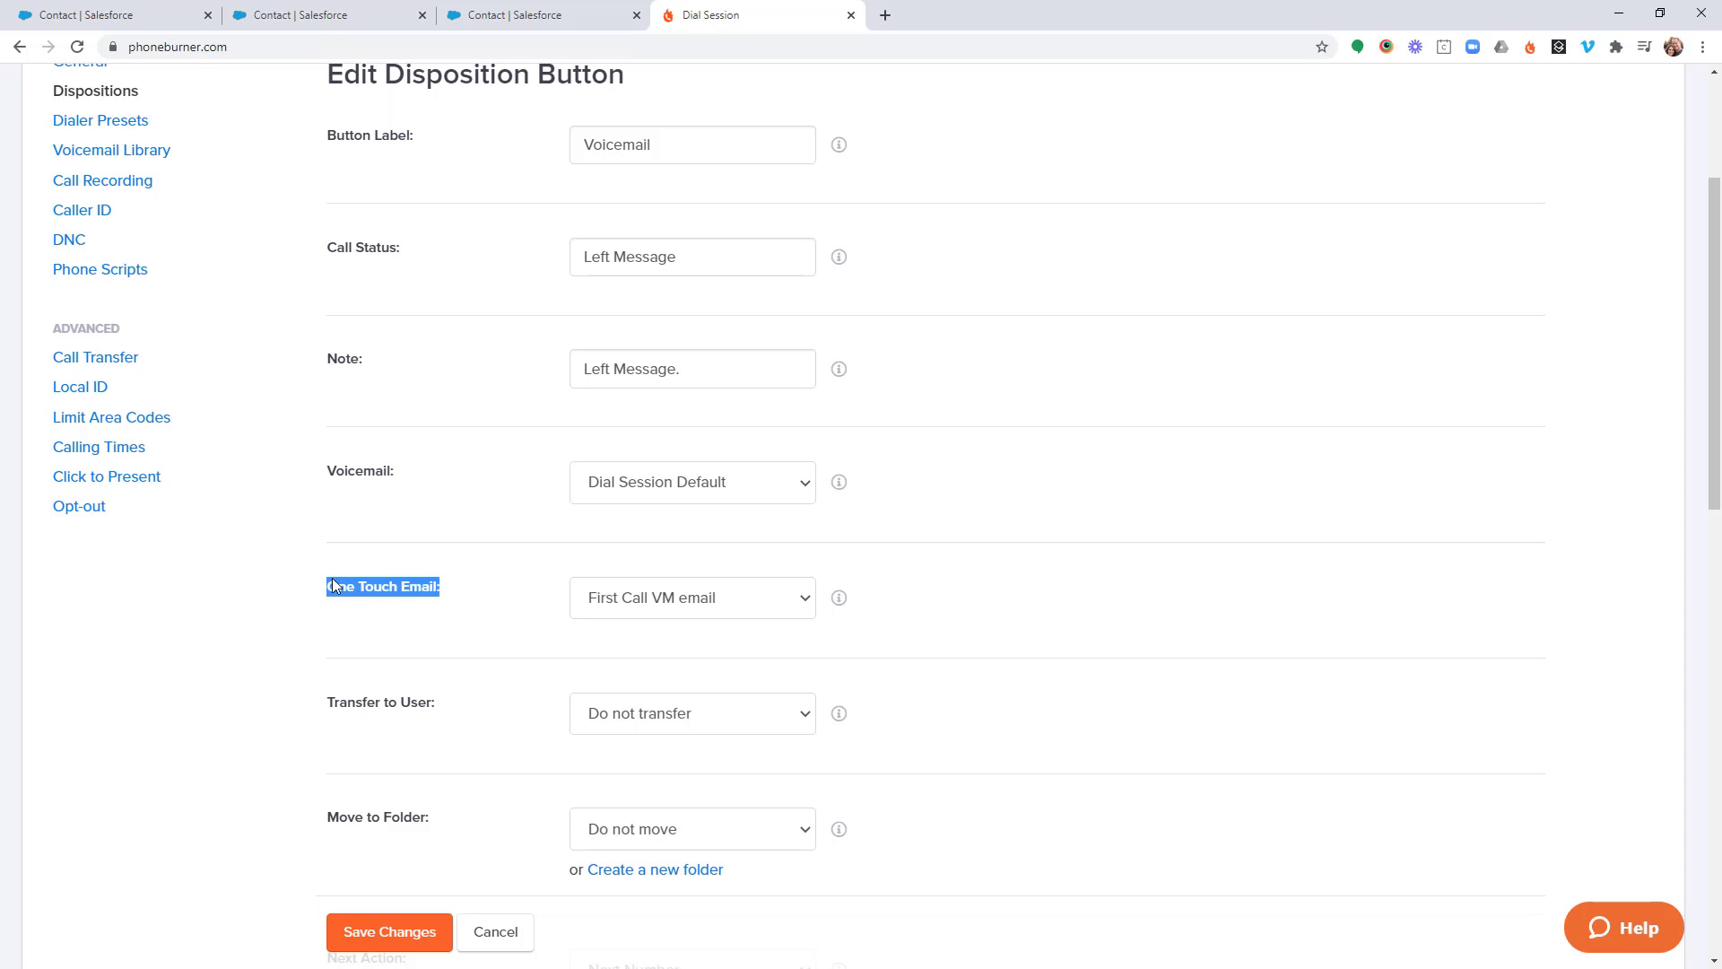
left_click(446, 587)
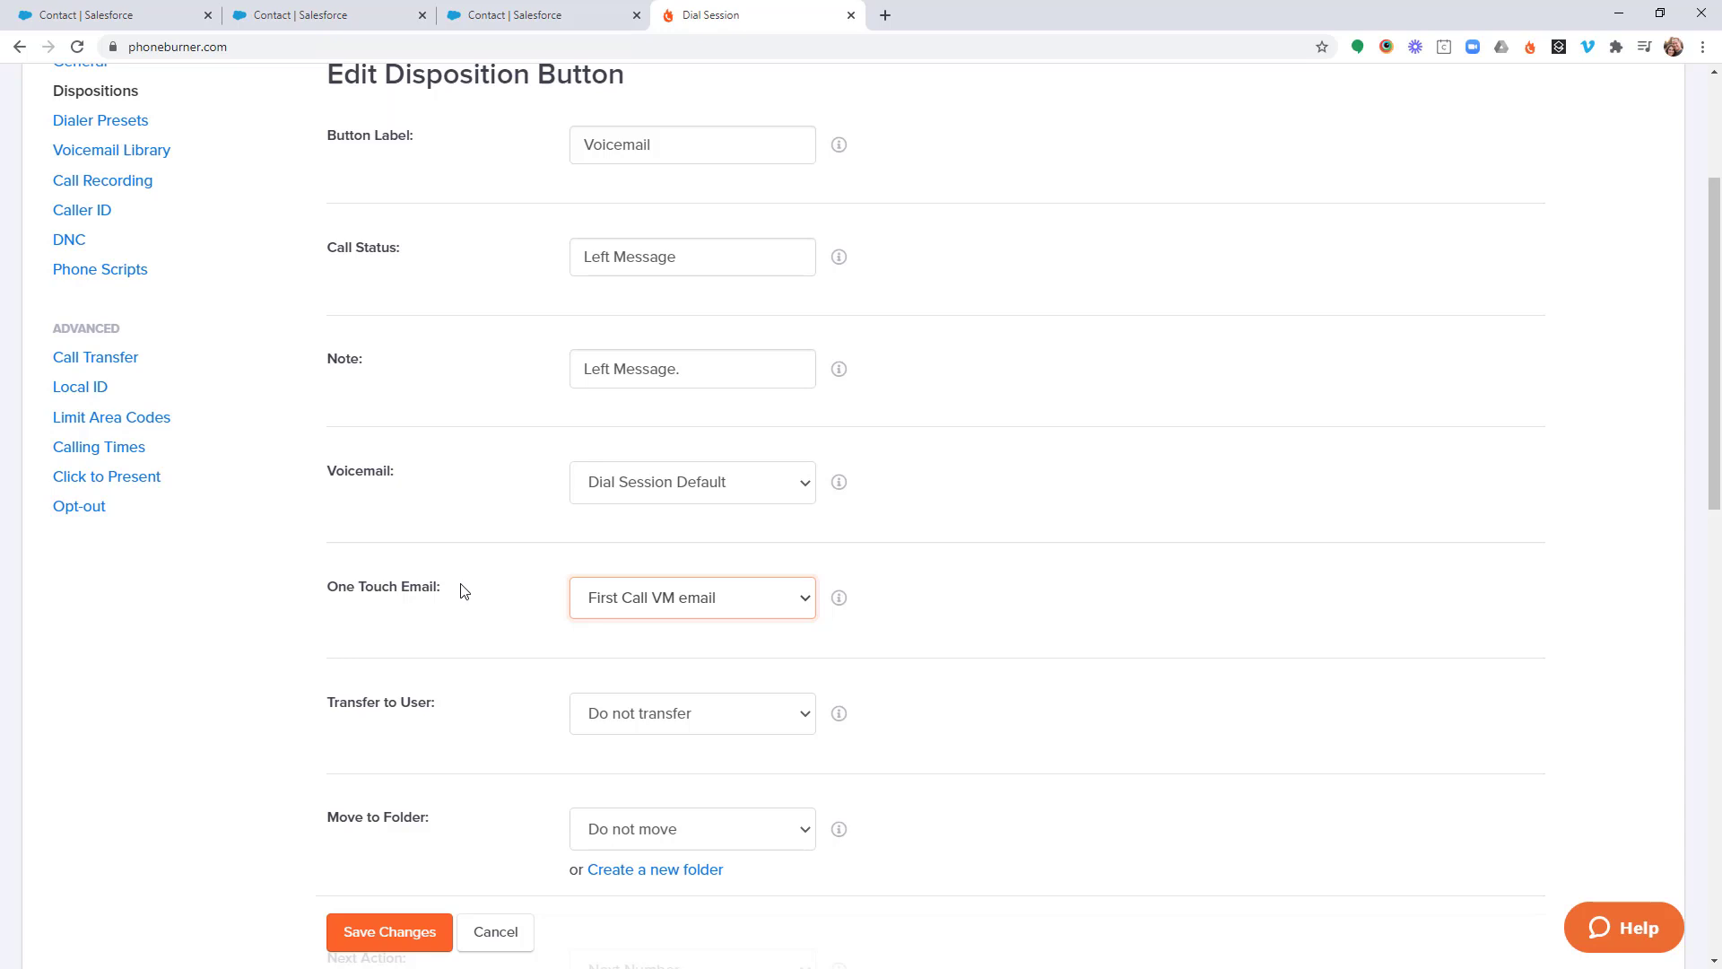
left_click(19, 47)
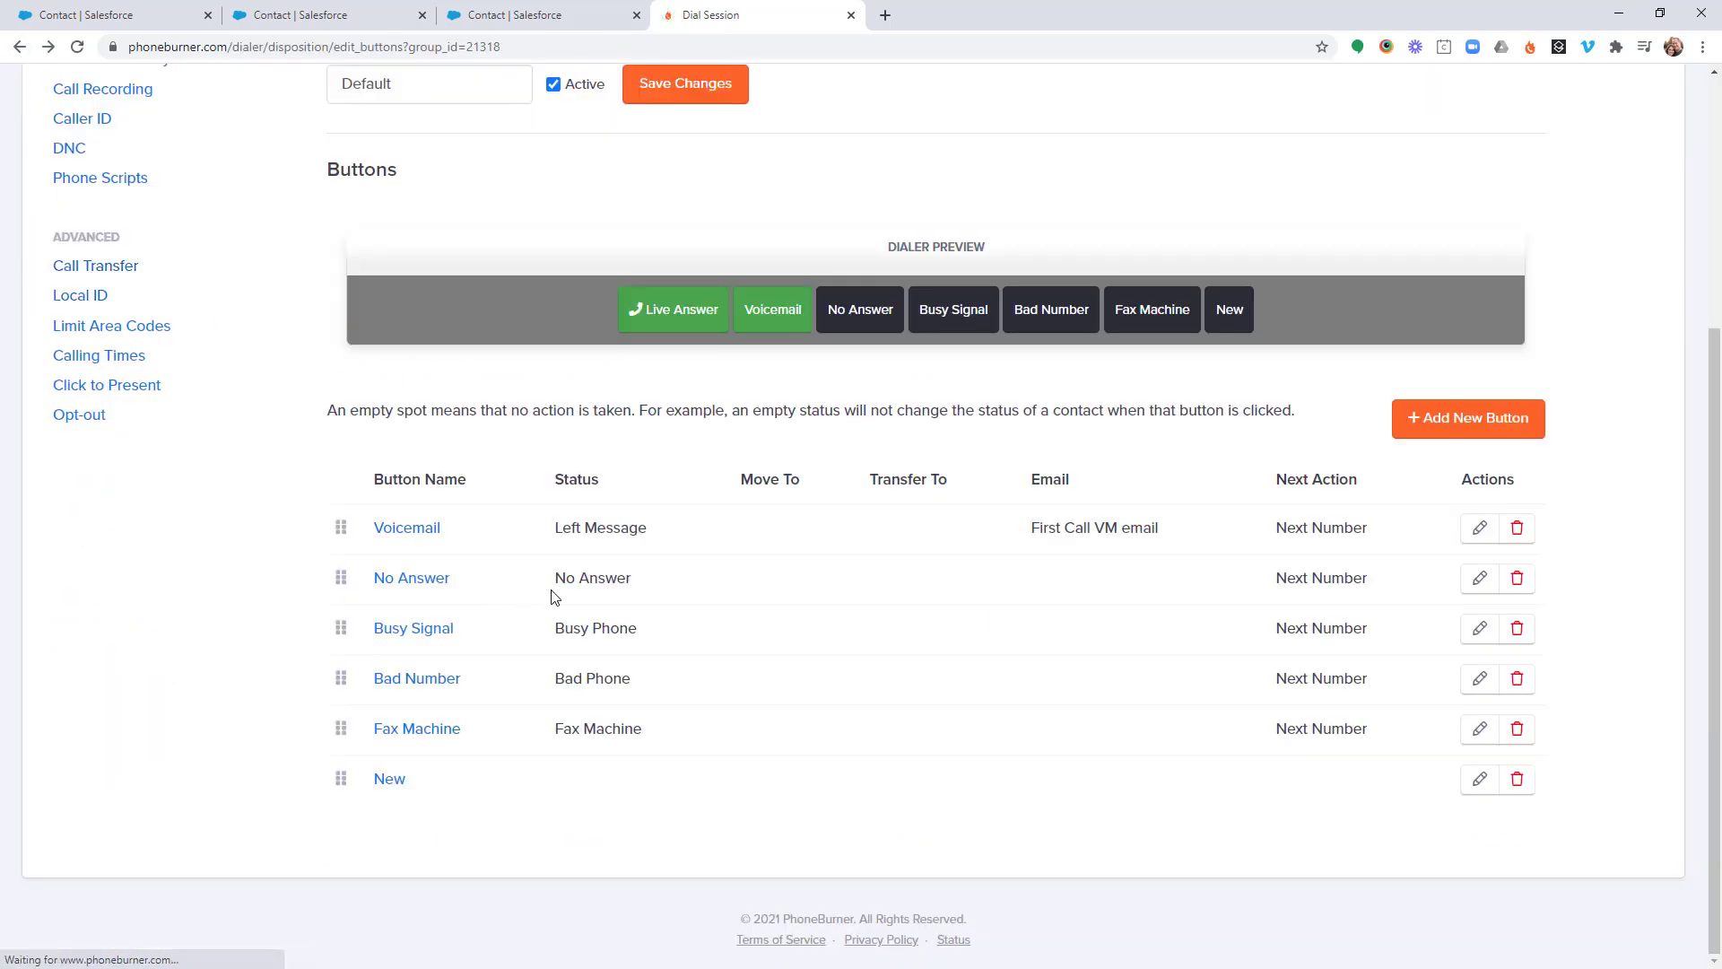
scroll(633, 840, "up", 2)
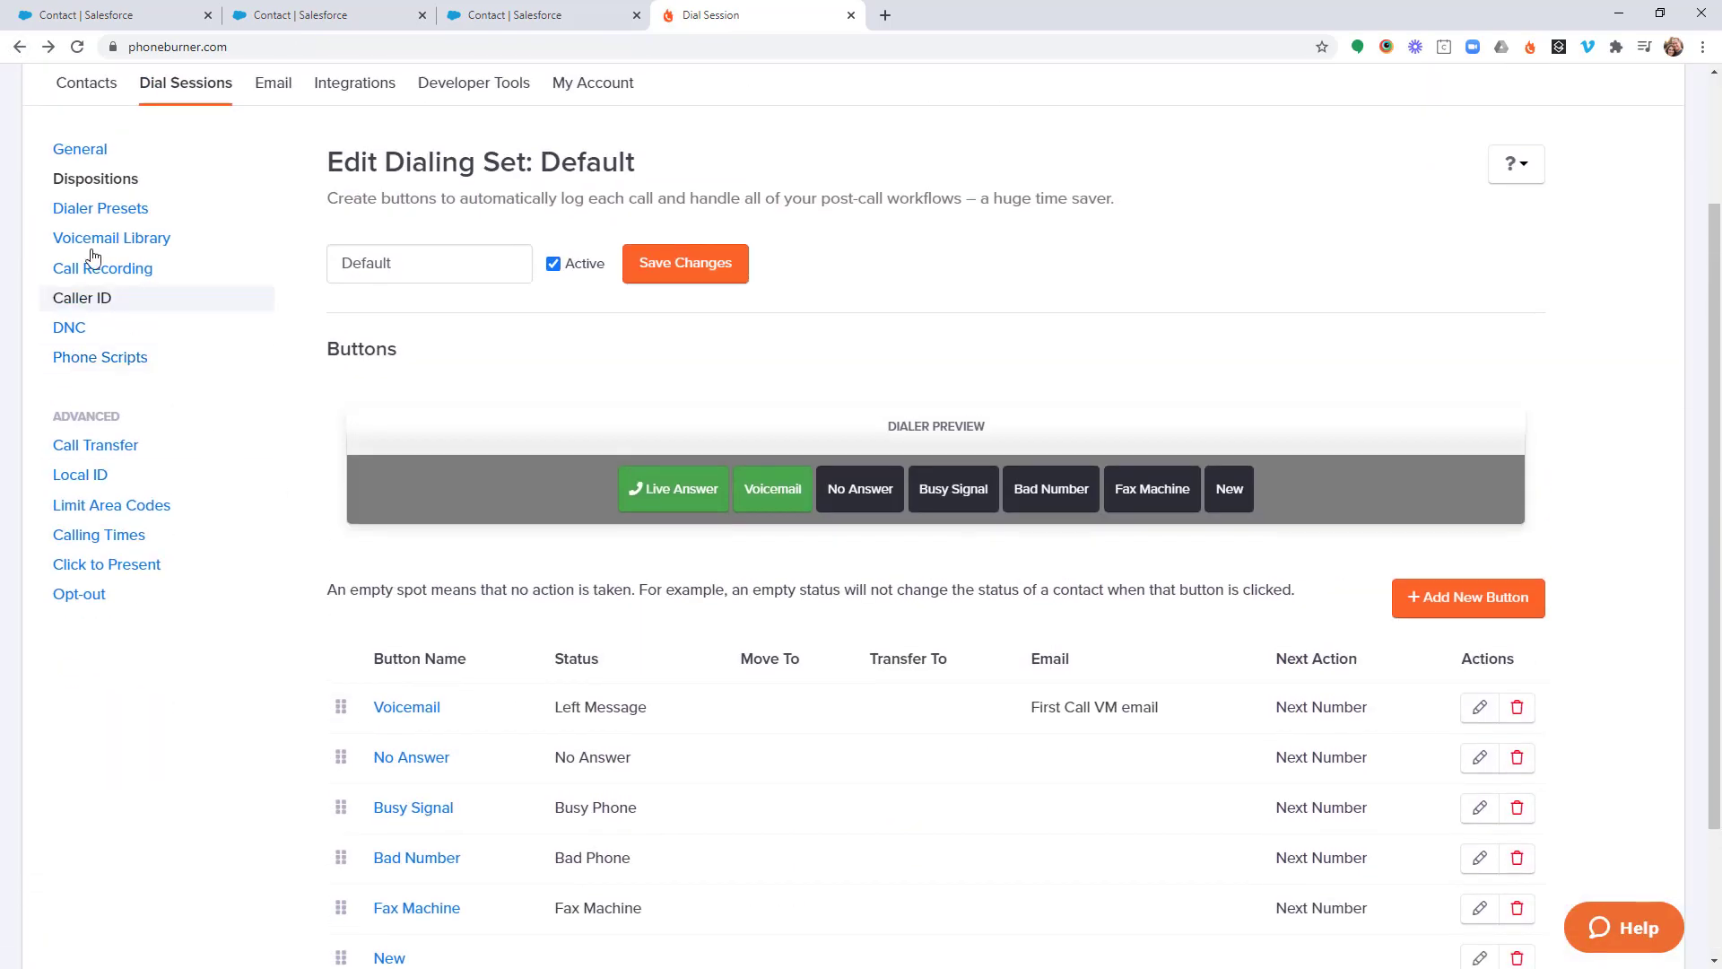
left_click(108, 181)
scroll(583, 628, "down", 1)
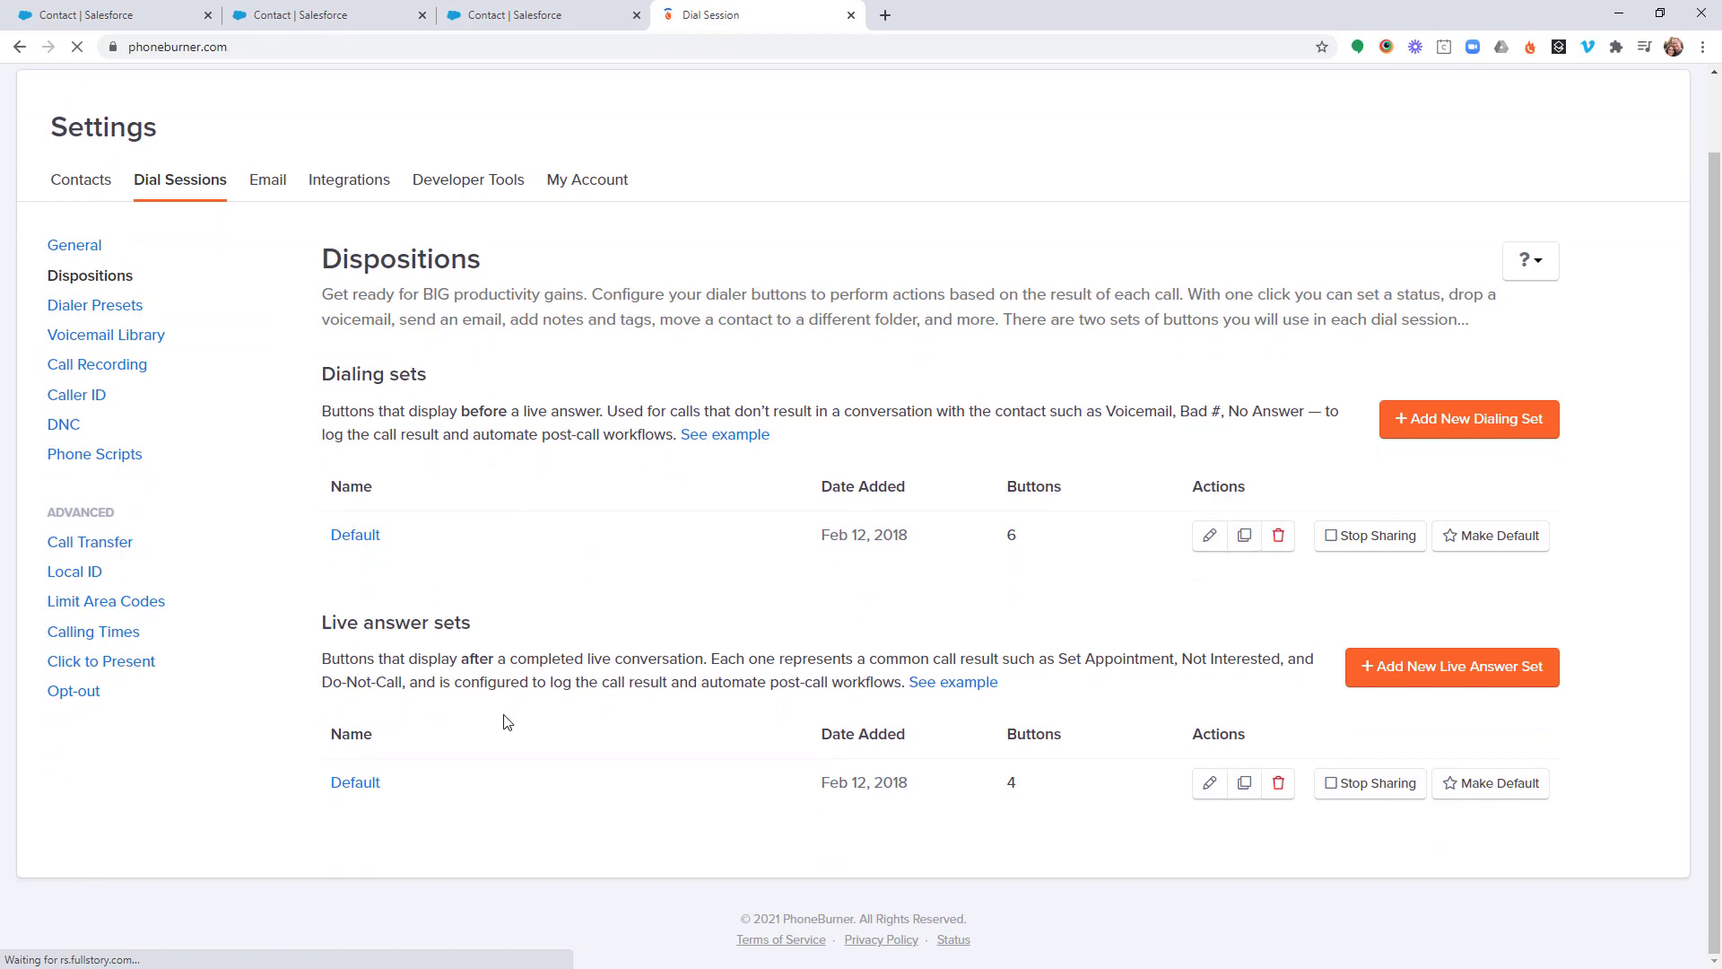
left_click(364, 785)
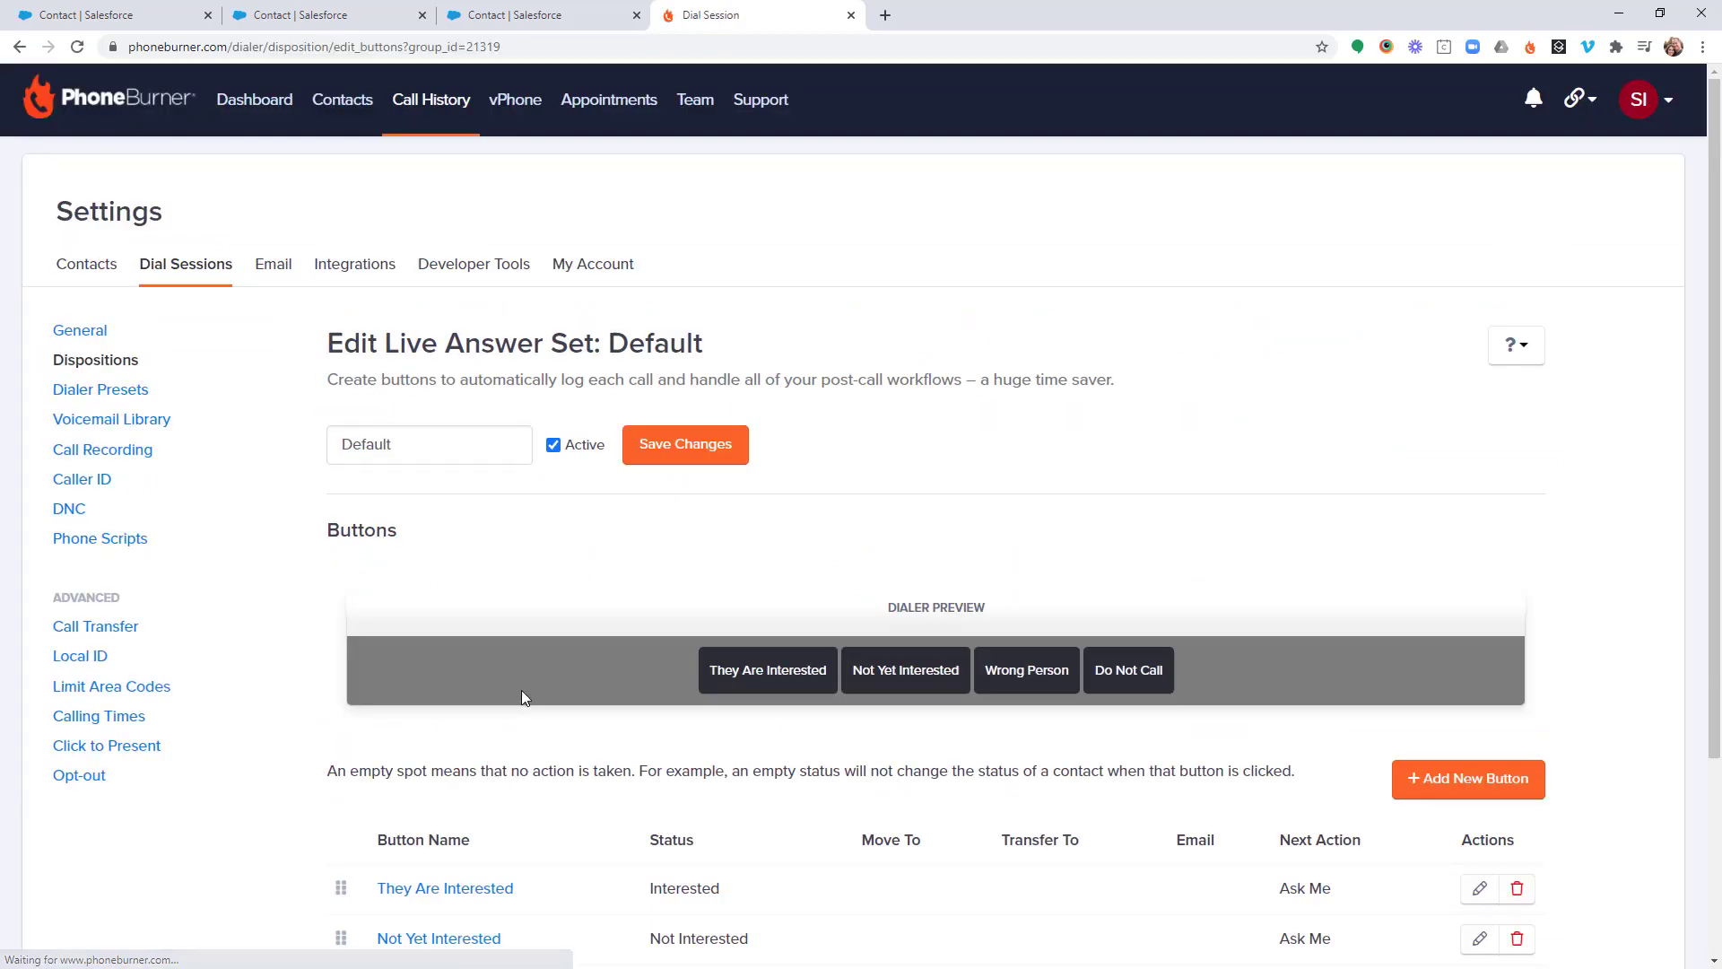
scroll(530, 670, "down", 3)
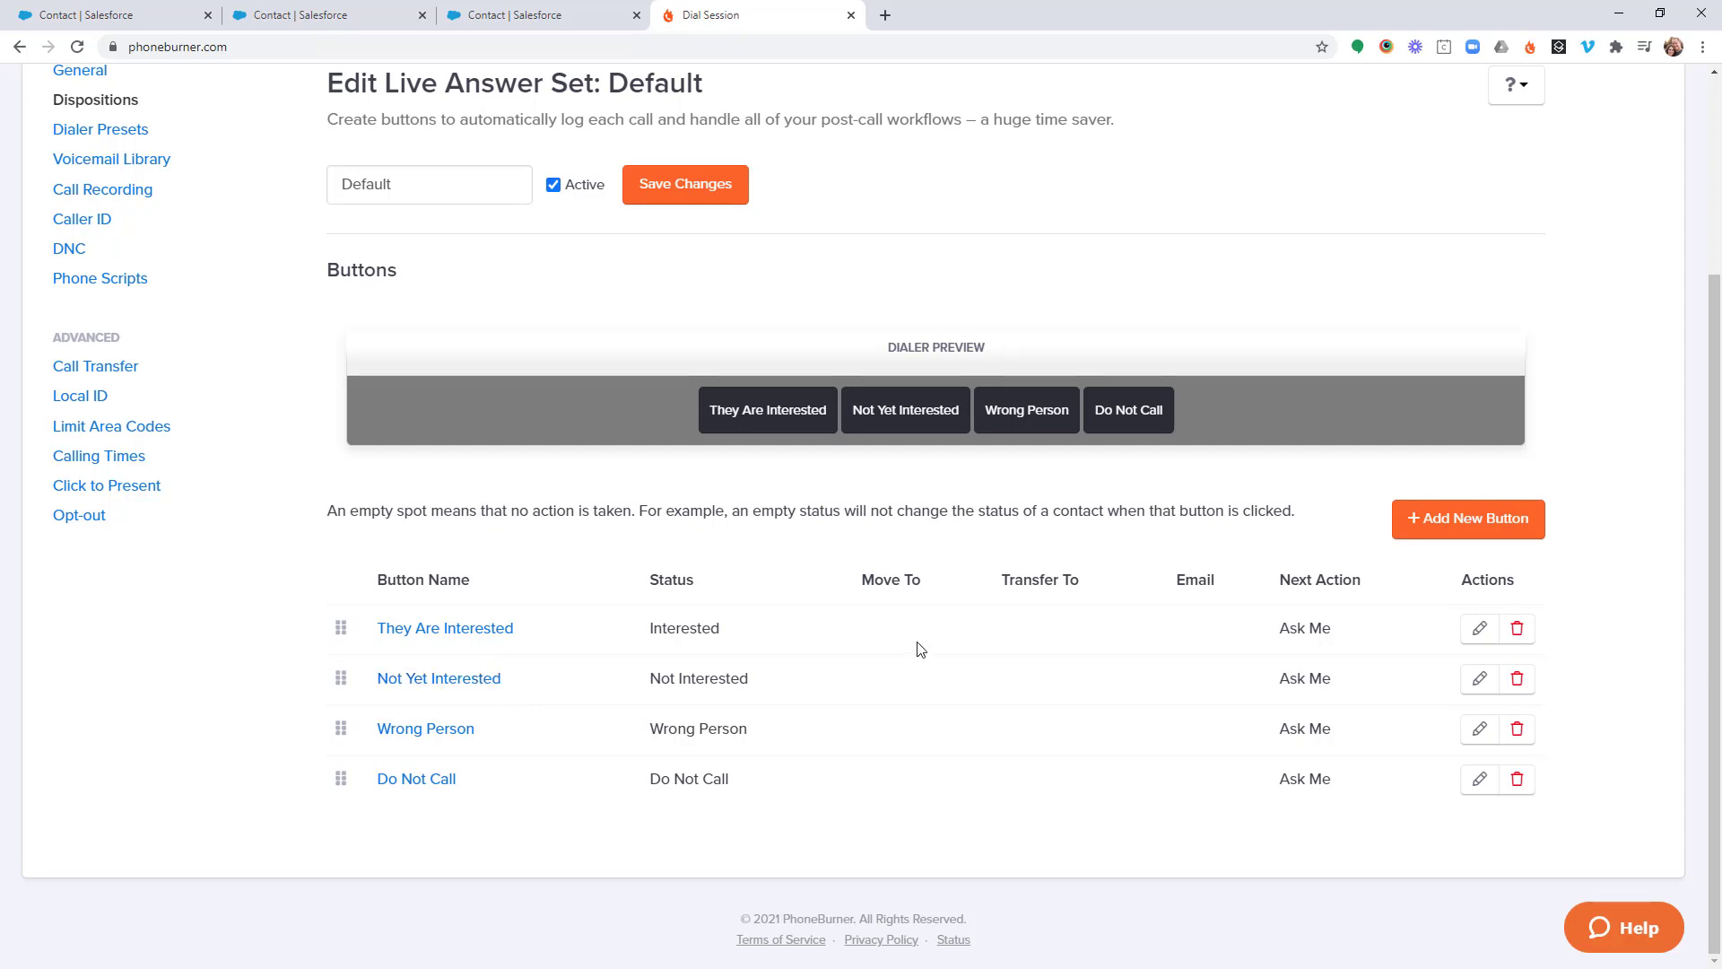
Step: Open They Are Interested, noting its Interested call status and the one-touch email choices
left_click(493, 630)
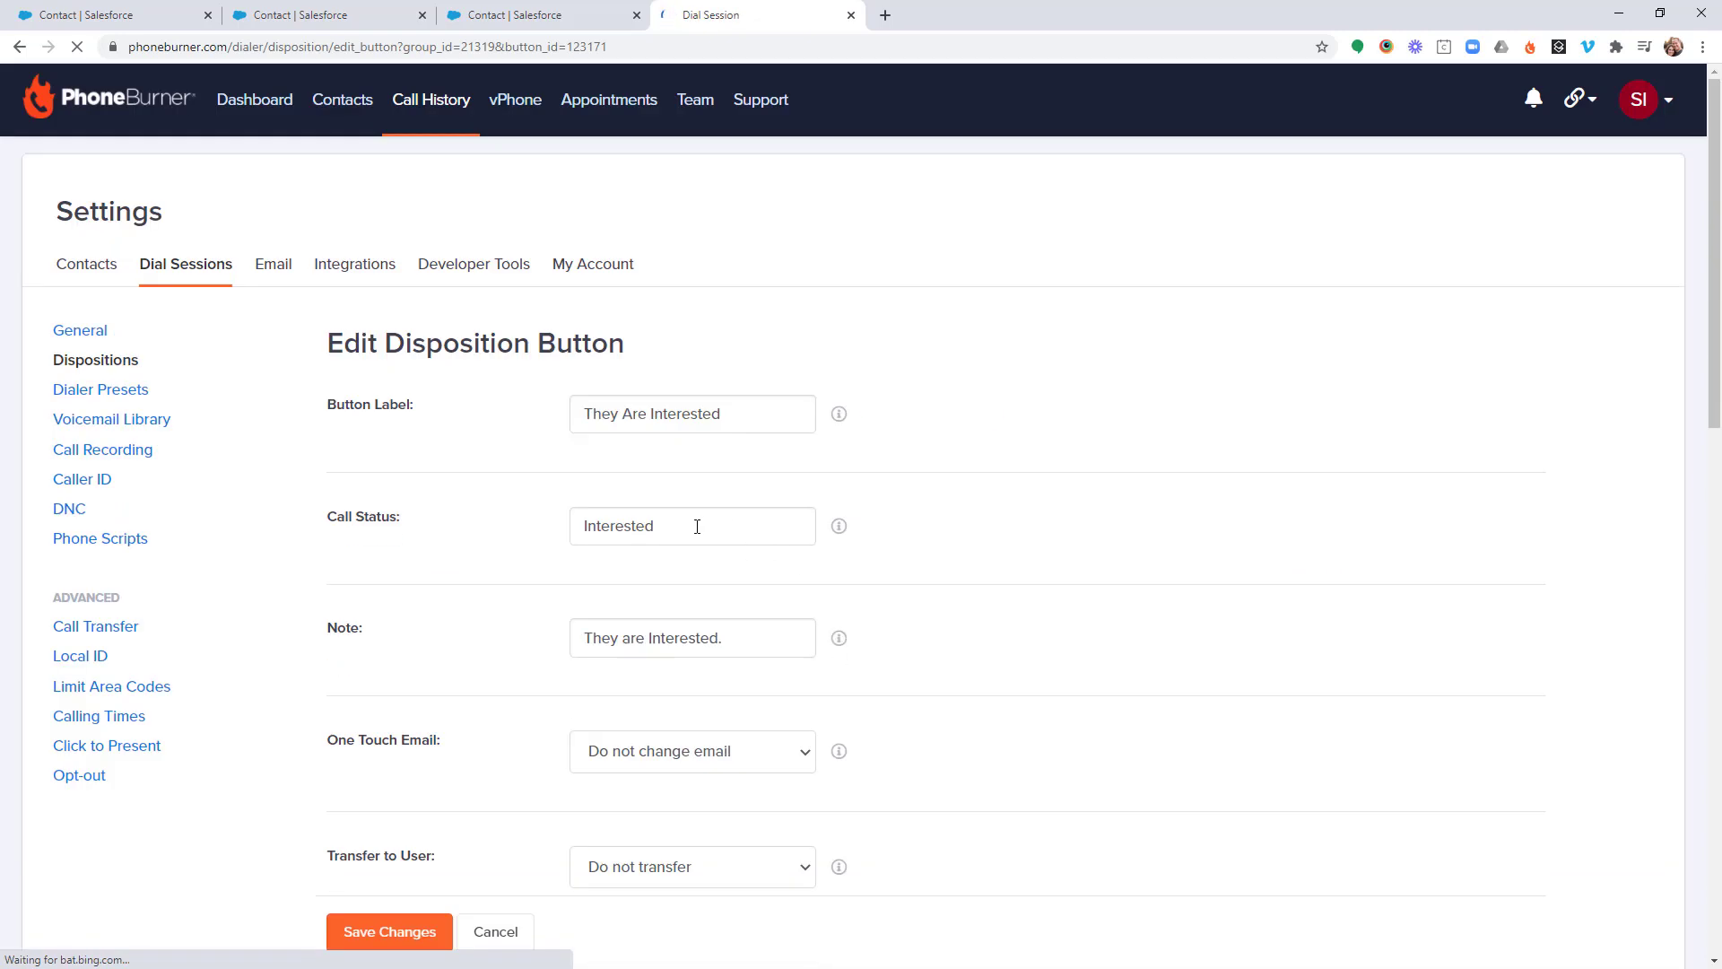
left_click_drag(696, 527, 580, 535)
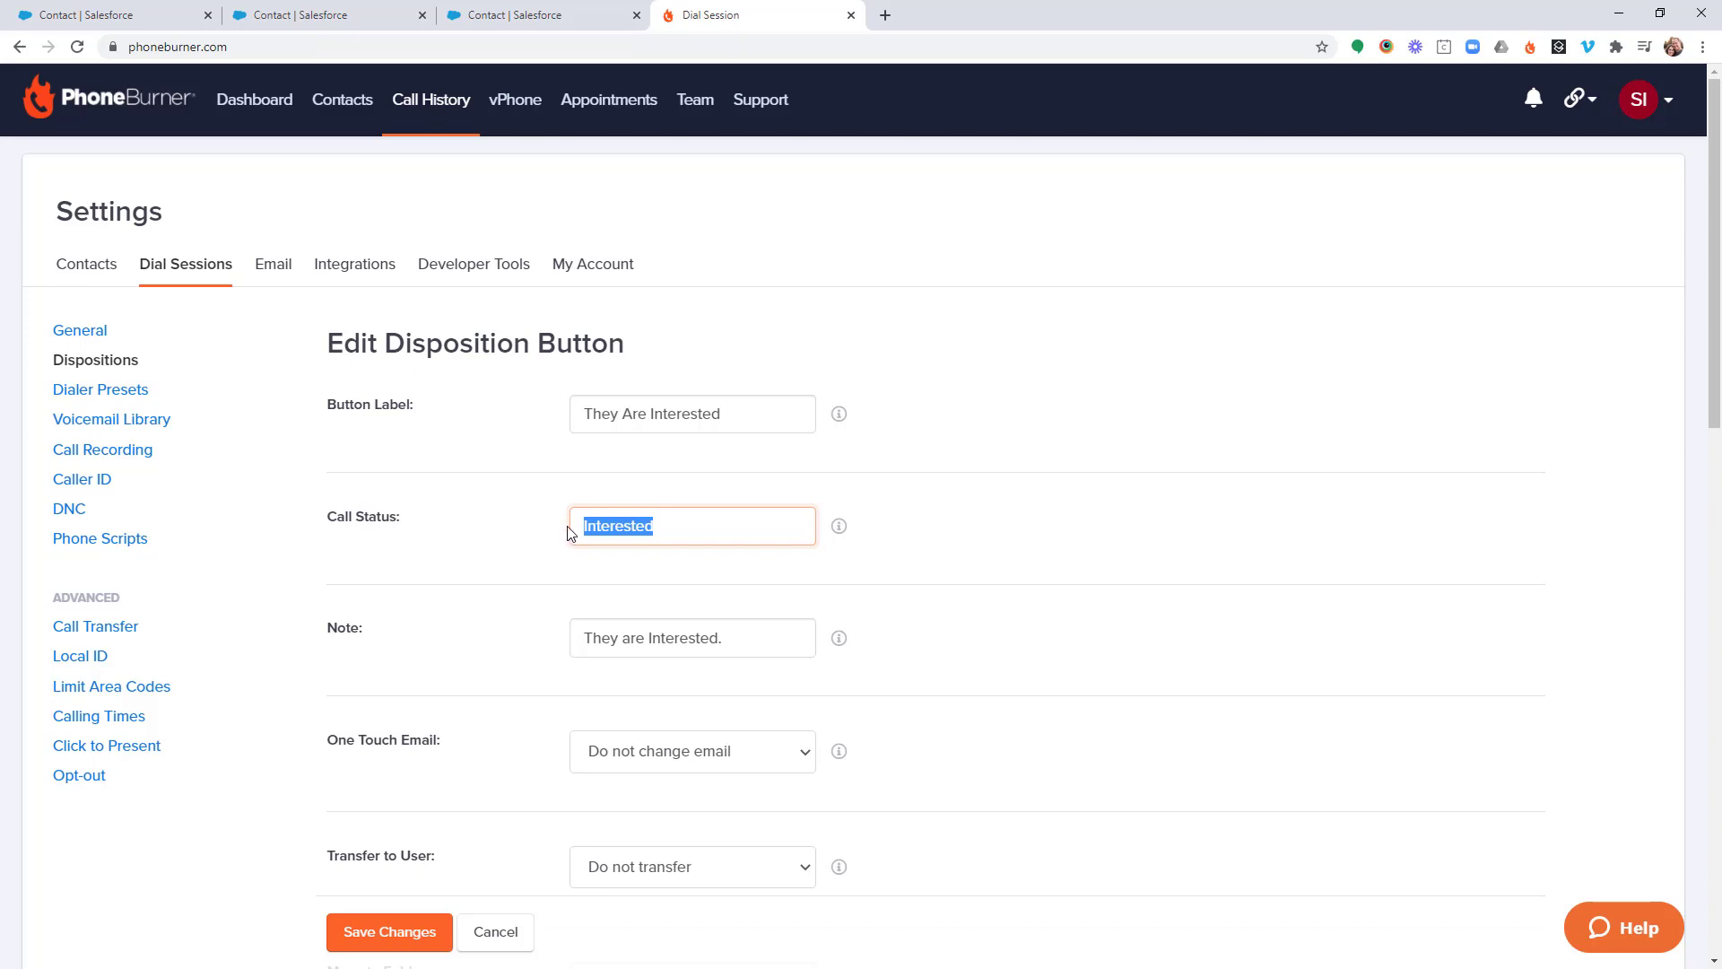
scroll(574, 529, "down", 1)
scroll(556, 533, "up", 1)
scroll(543, 535, "down", 3)
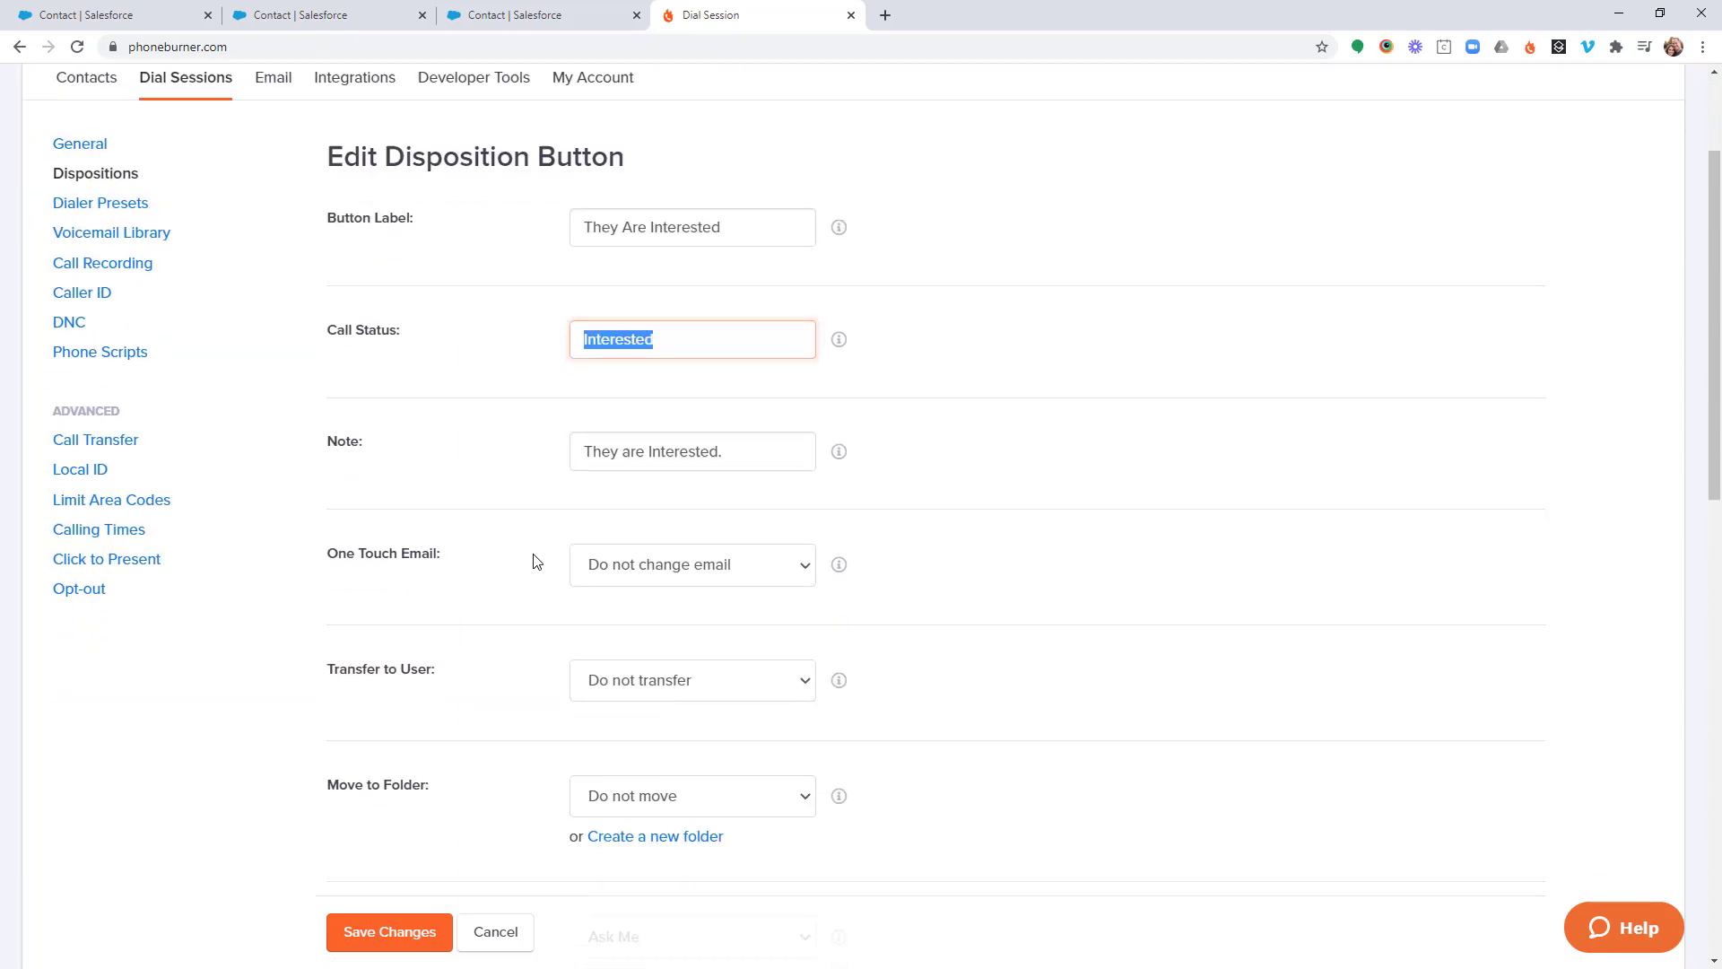
left_click(665, 499)
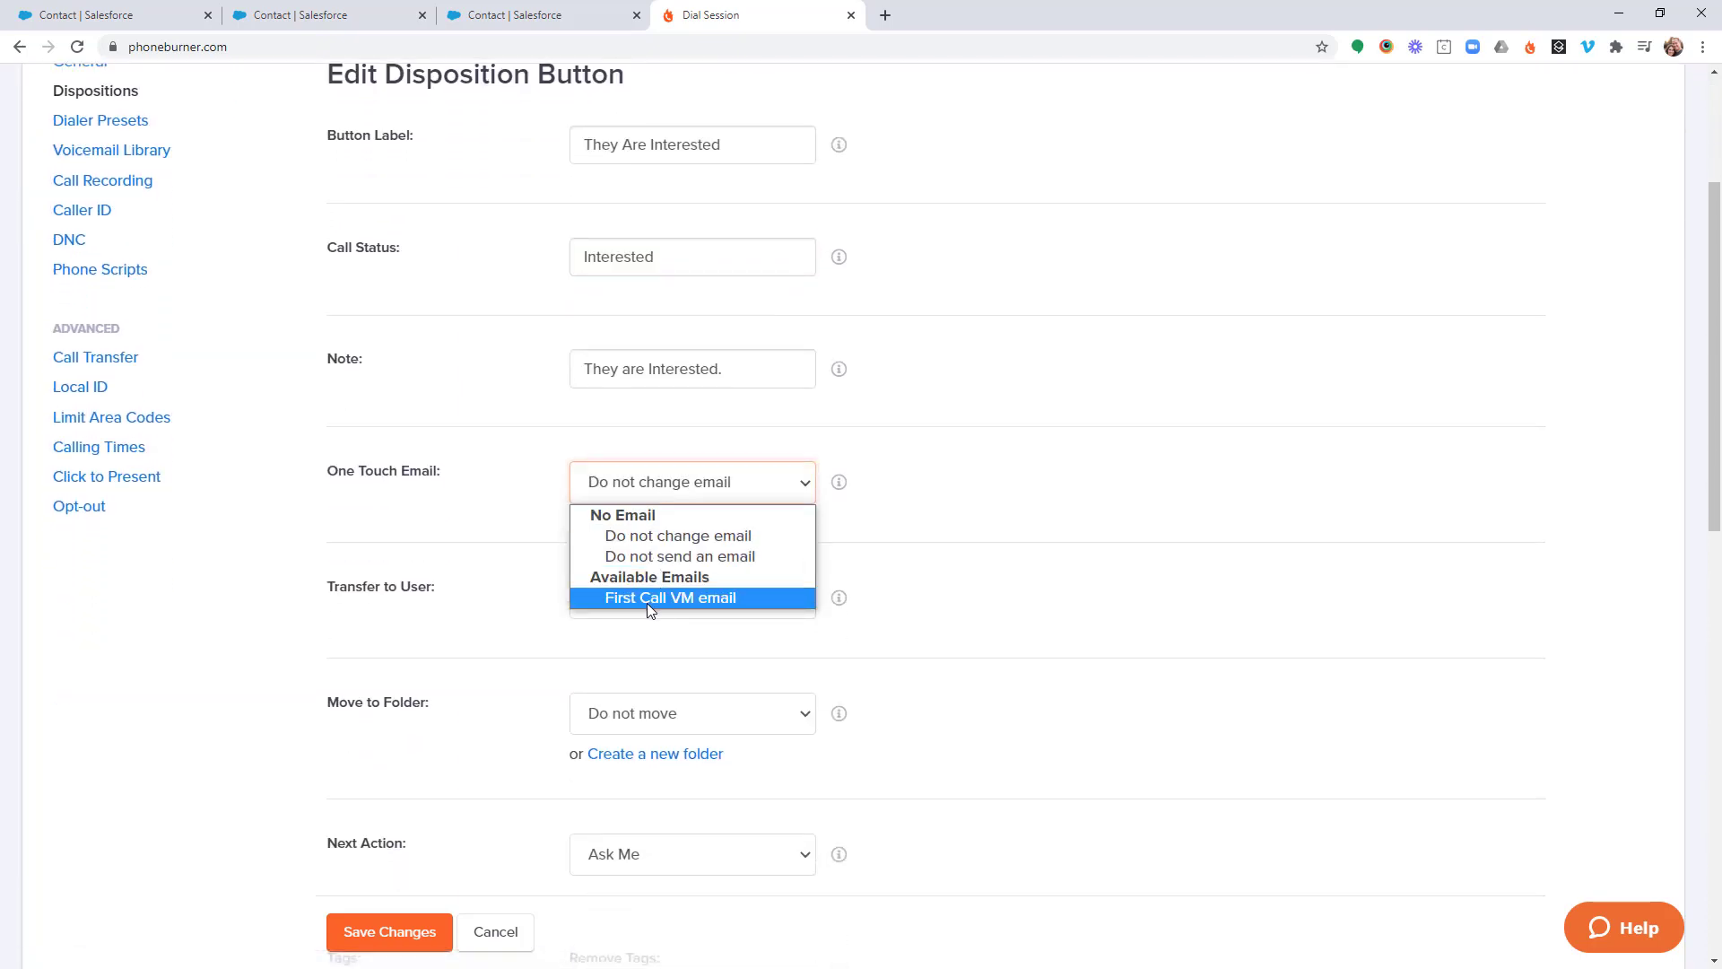
scroll(993, 521, "down", 4)
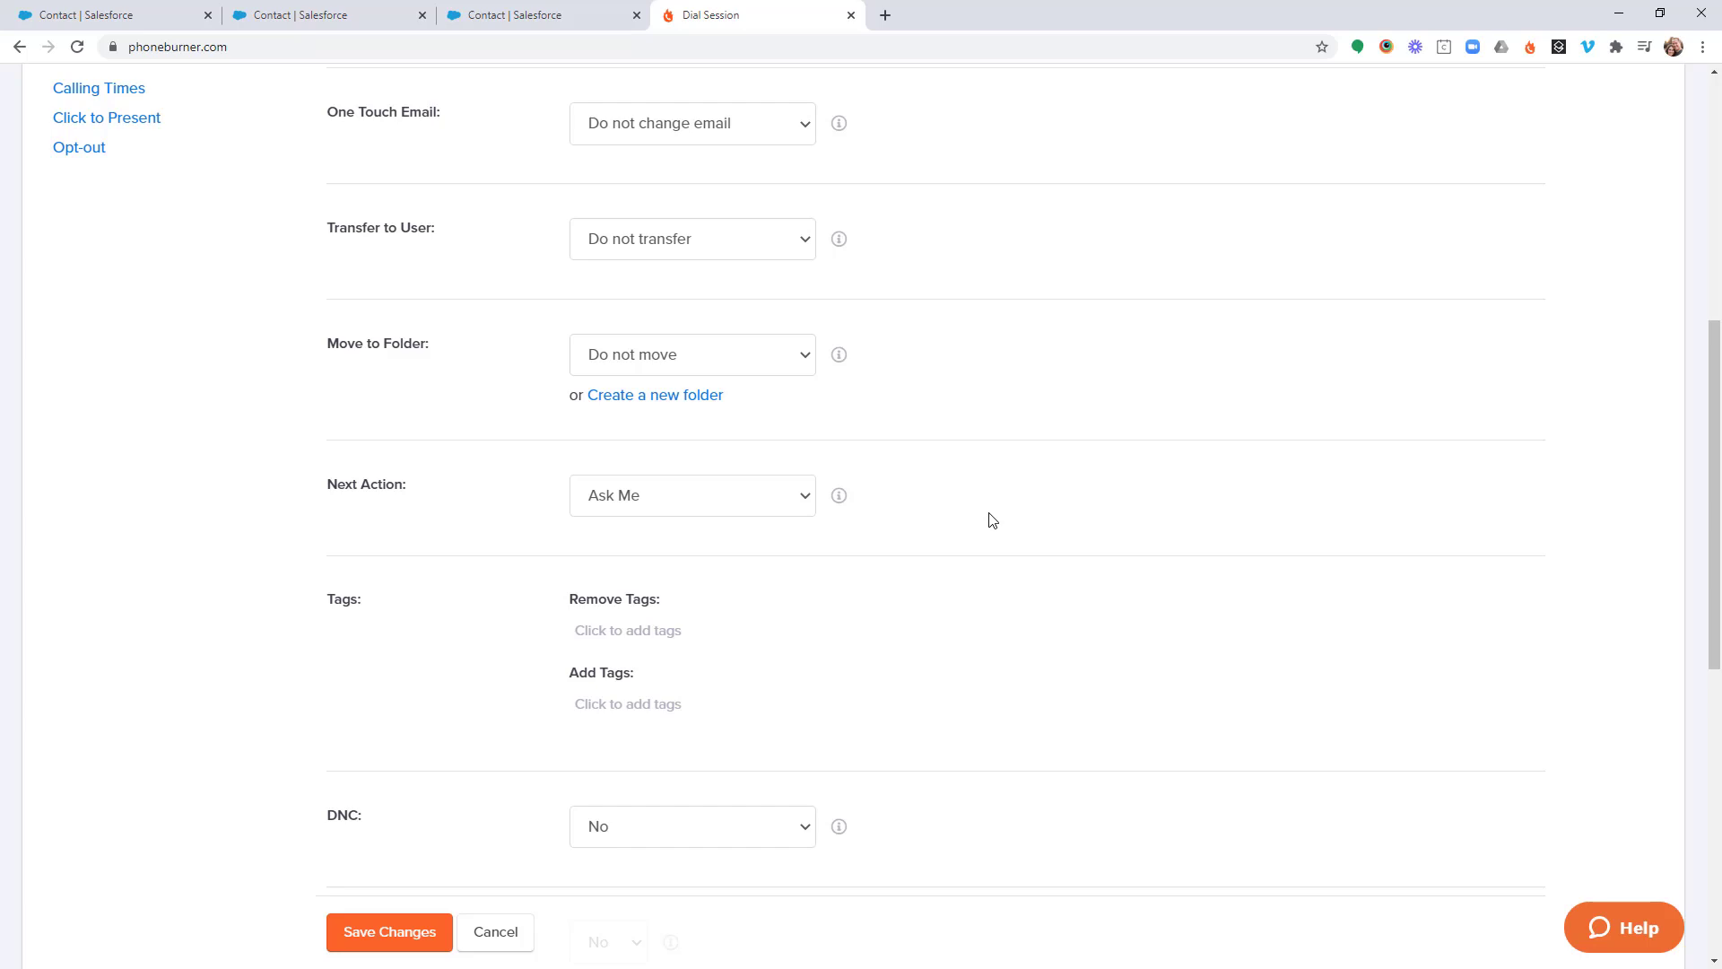
Step: Set the They Are Interested button's Next Action to Next Contact
left_click_drag(418, 497, 337, 490)
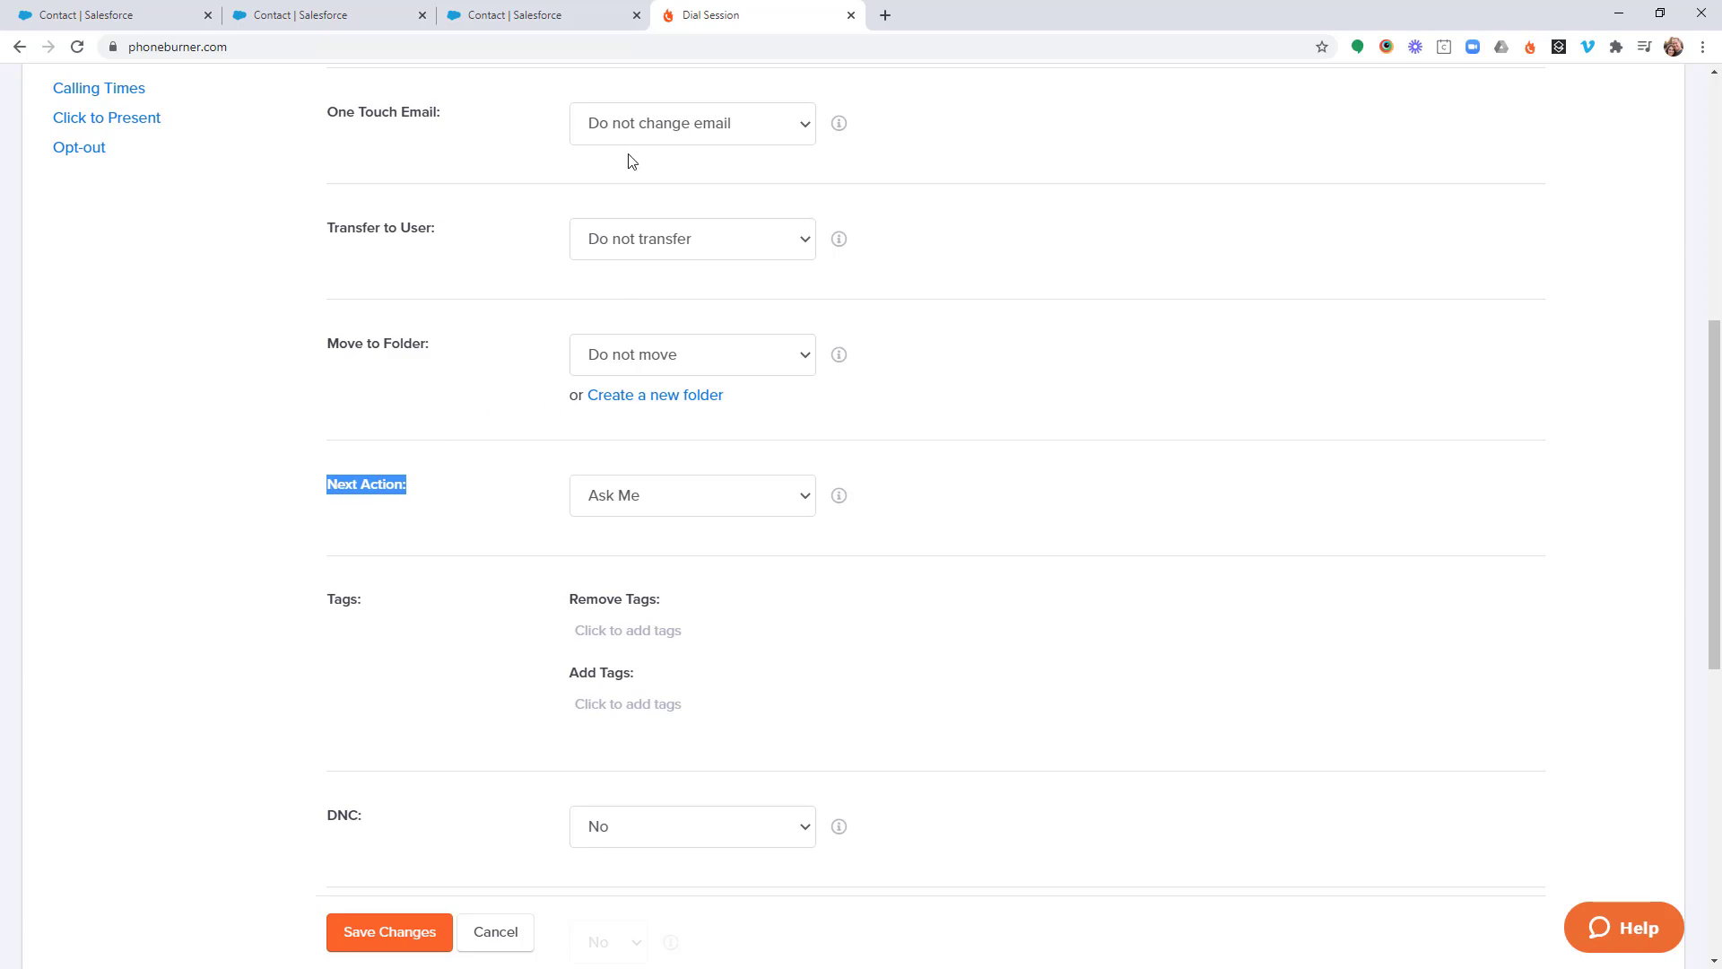
scroll(731, 499, "up", 4)
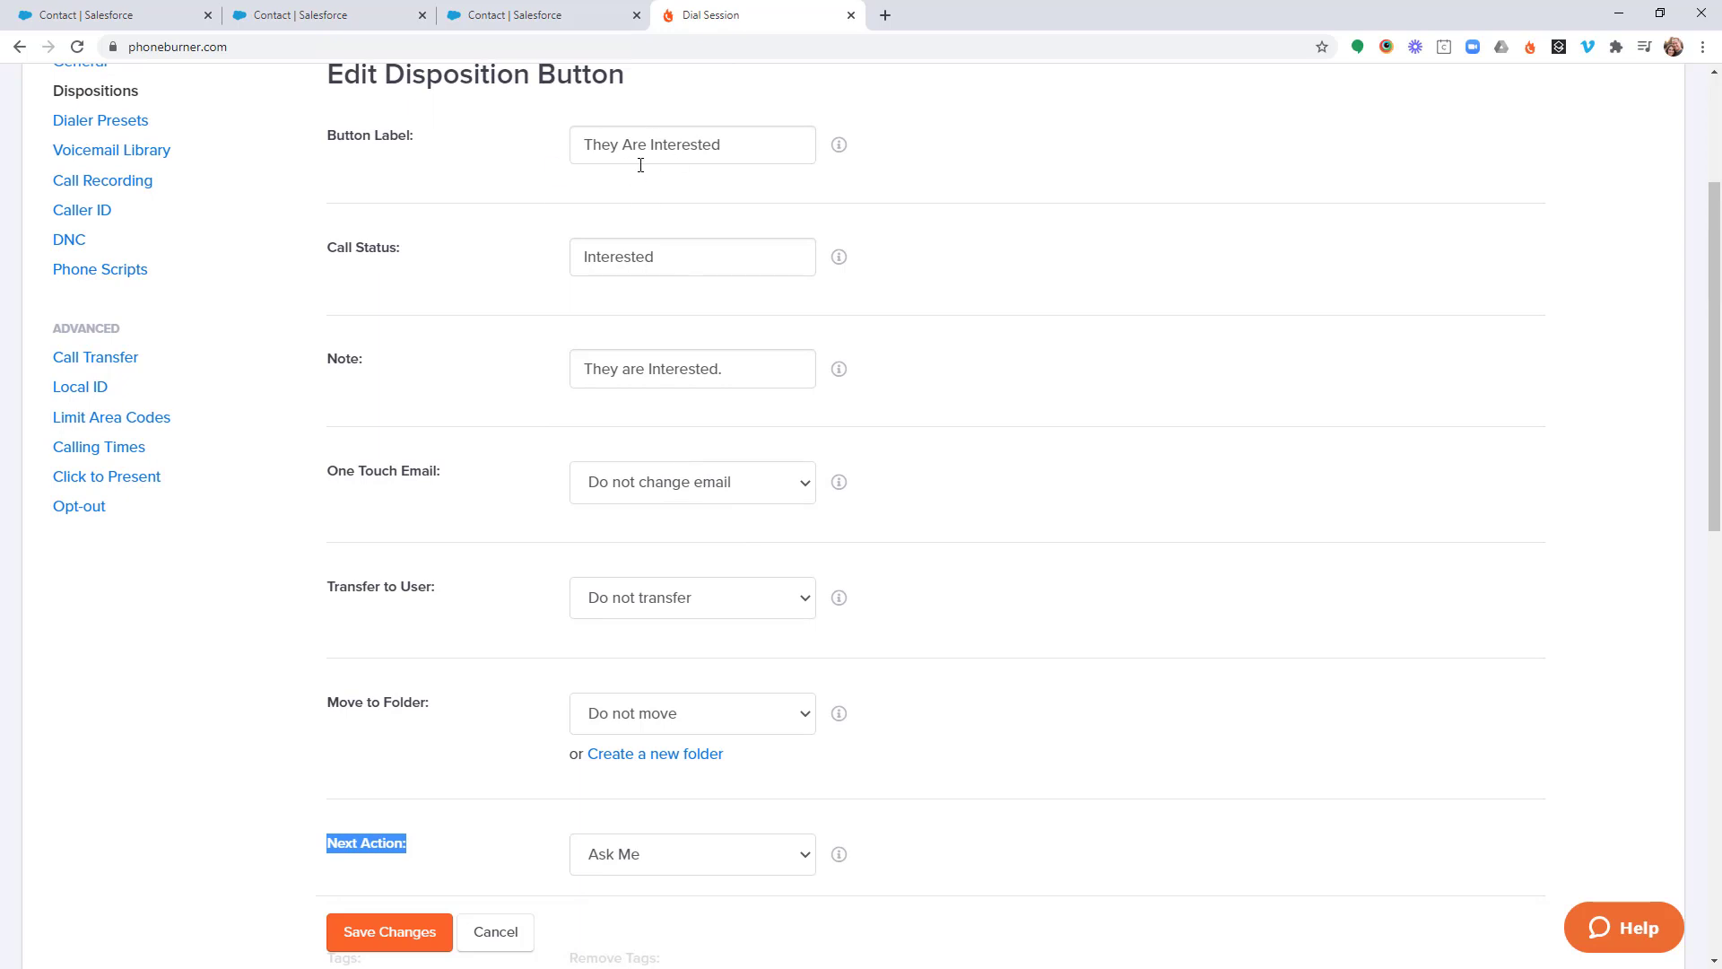
scroll(633, 160, "down", 1)
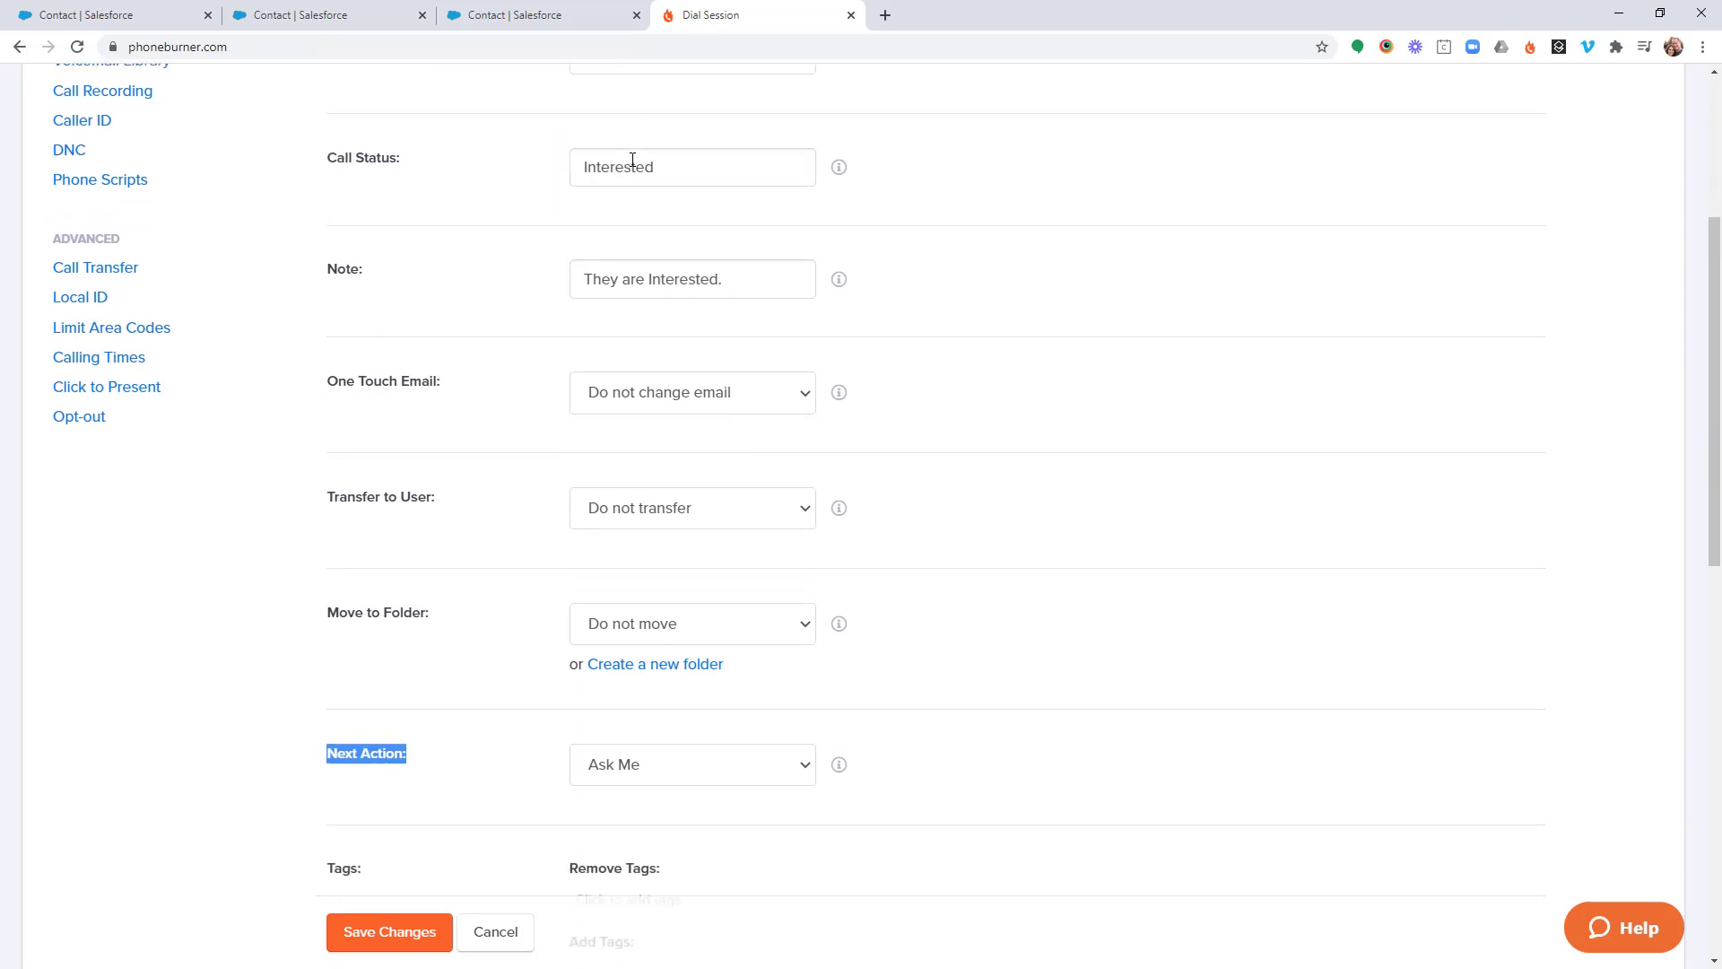
scroll(625, 175, "down", 2)
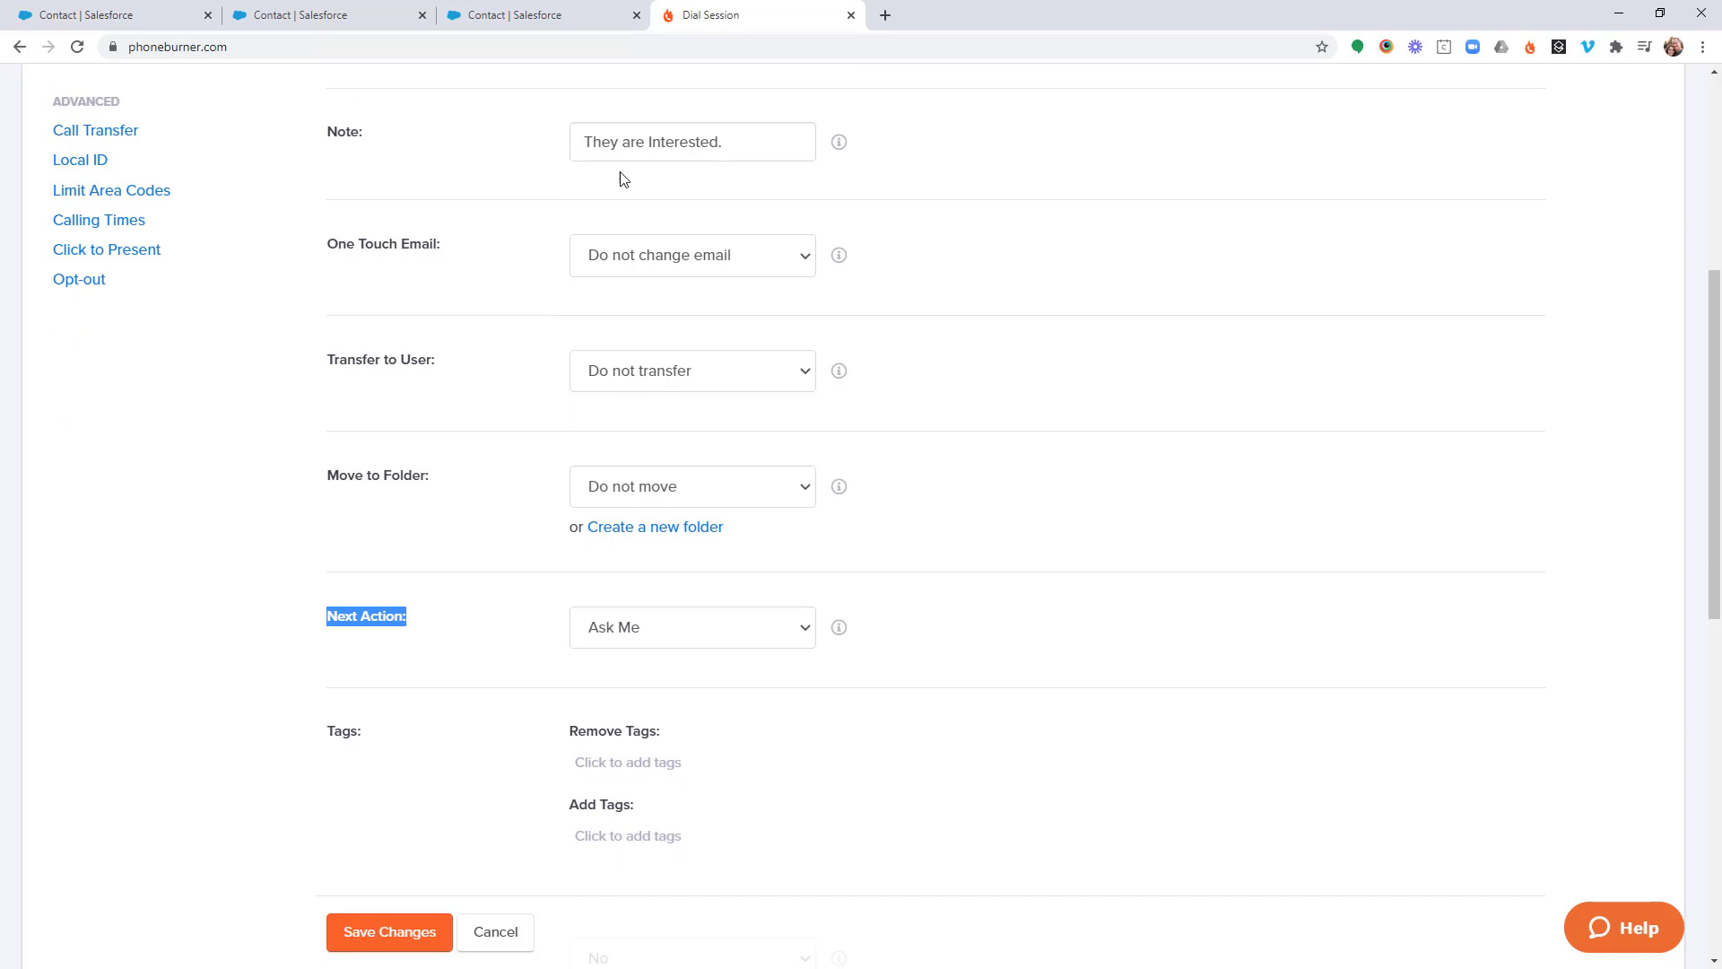
left_click(627, 585)
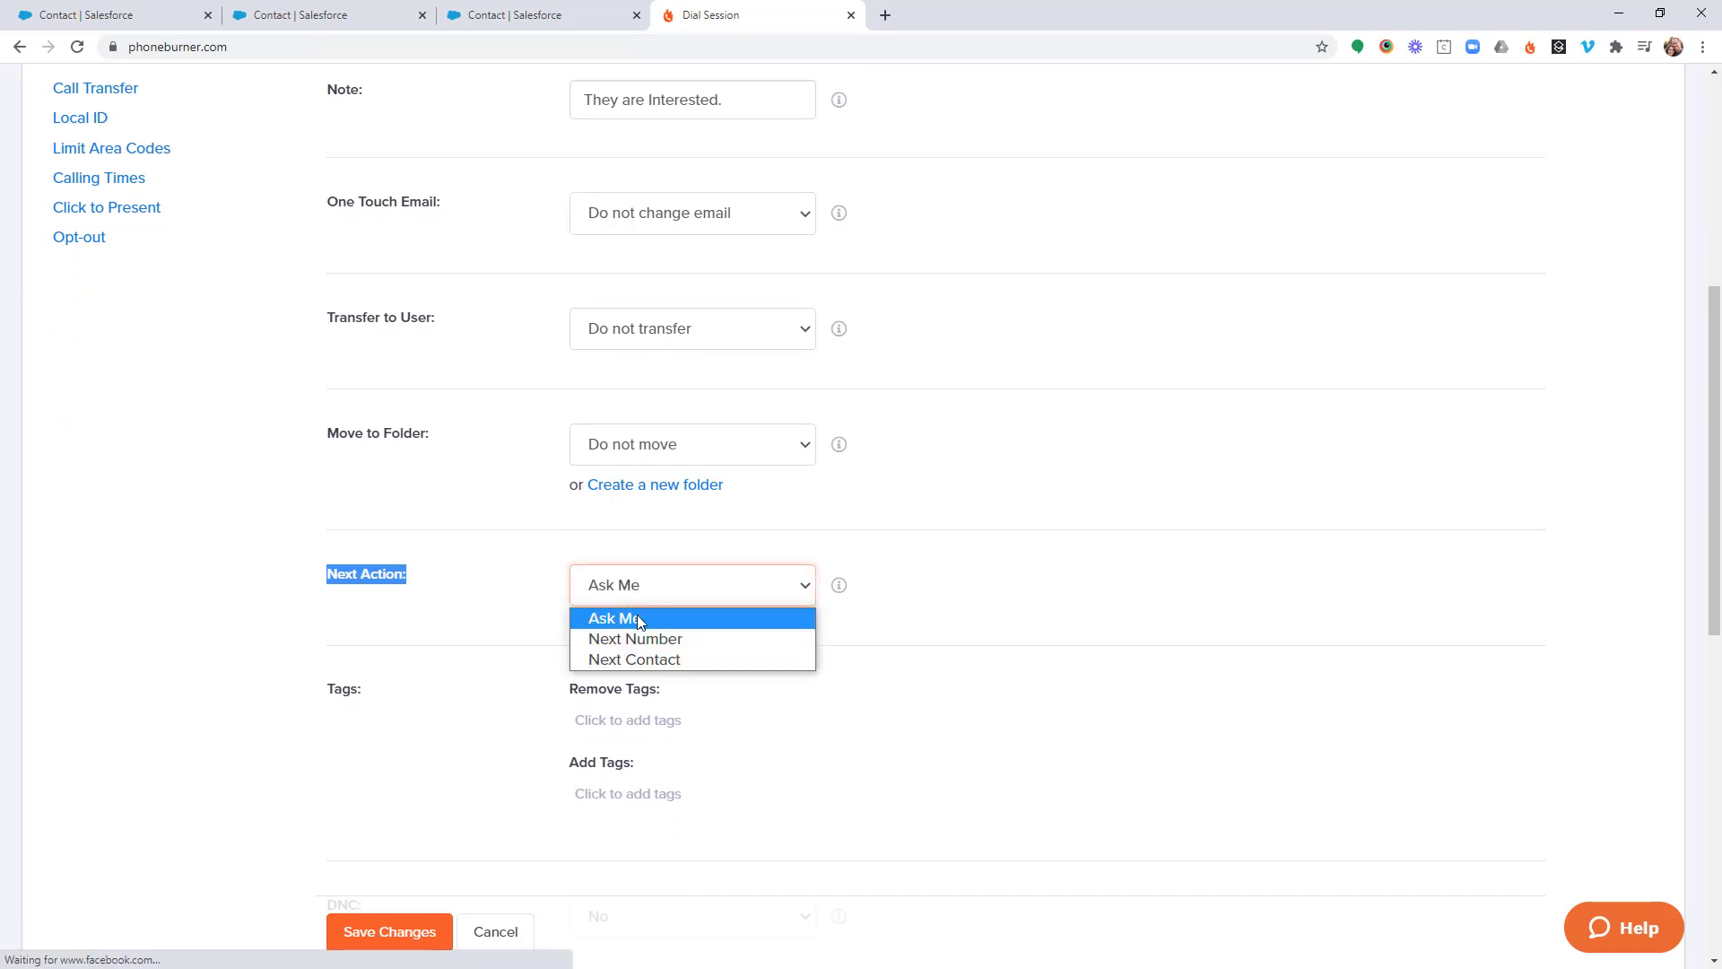
left_click(626, 658)
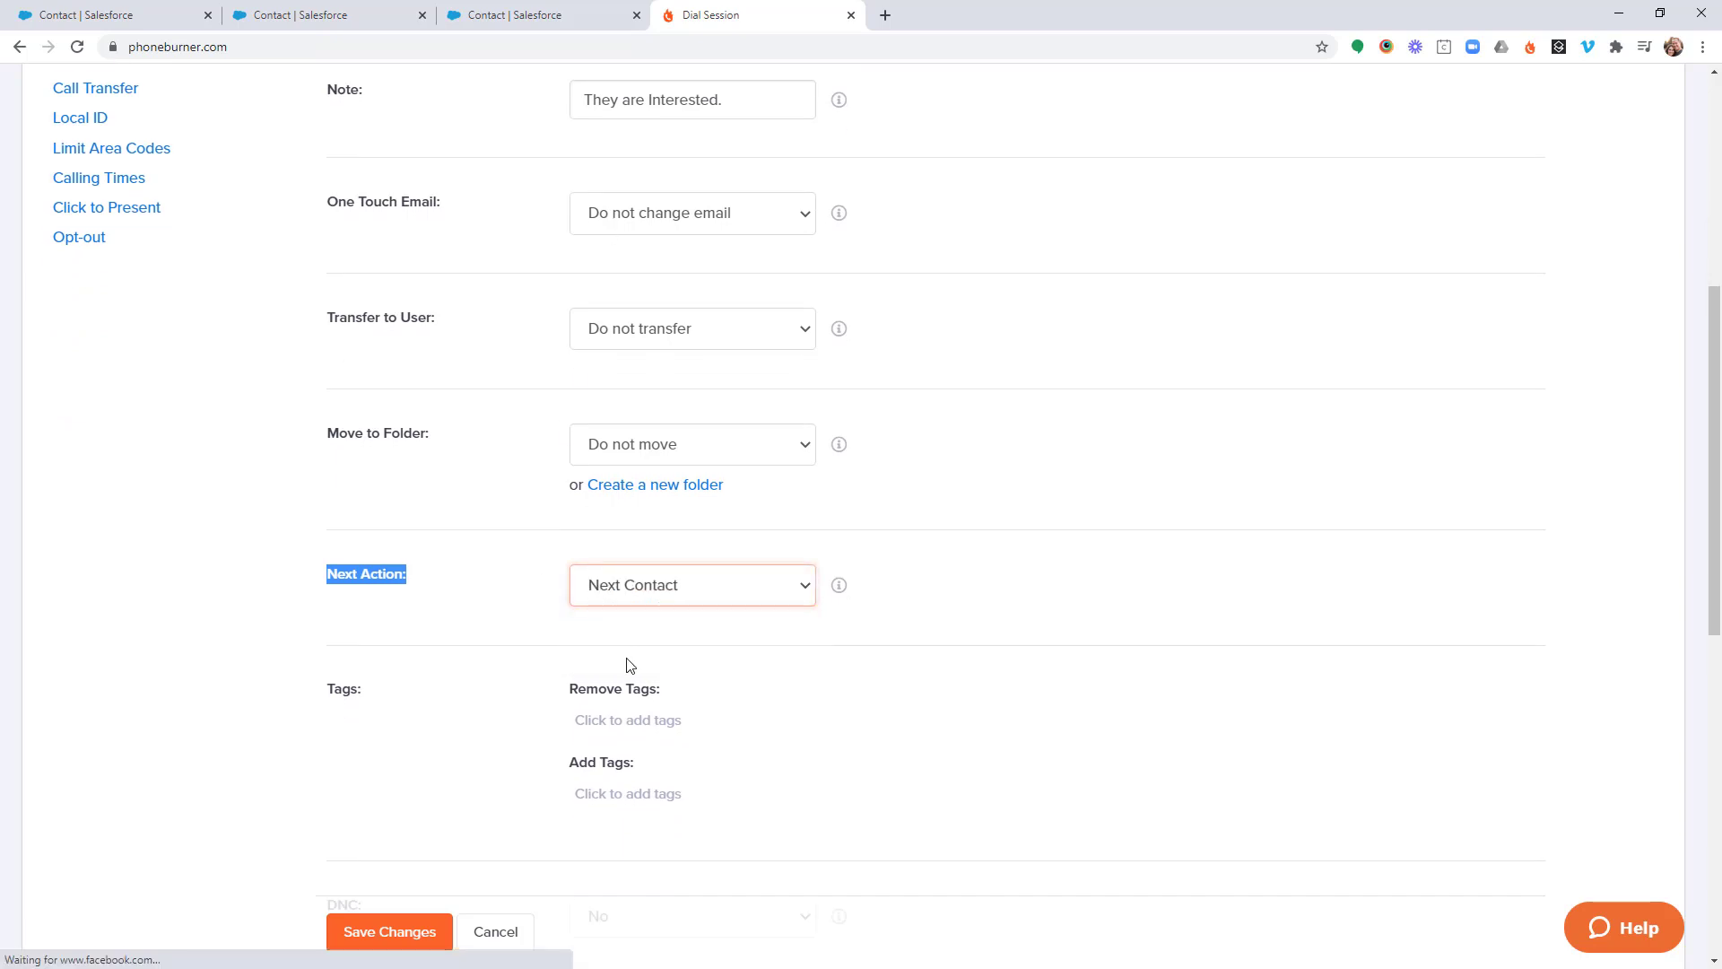
left_click(762, 596)
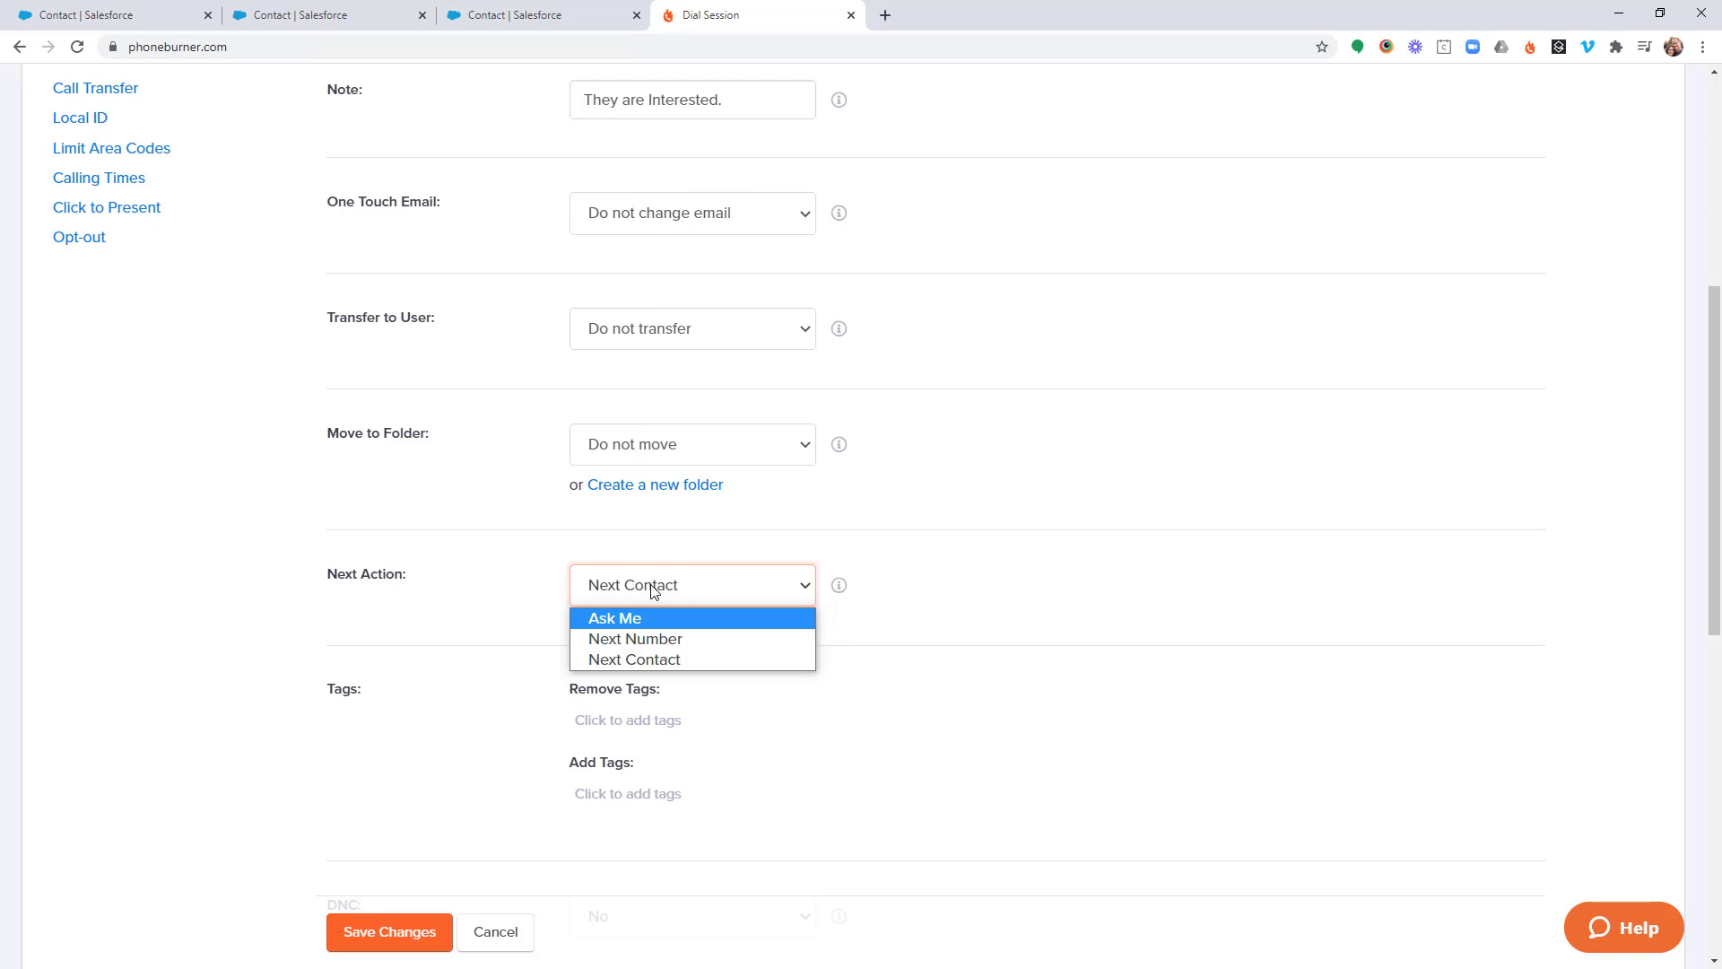
left_click(656, 659)
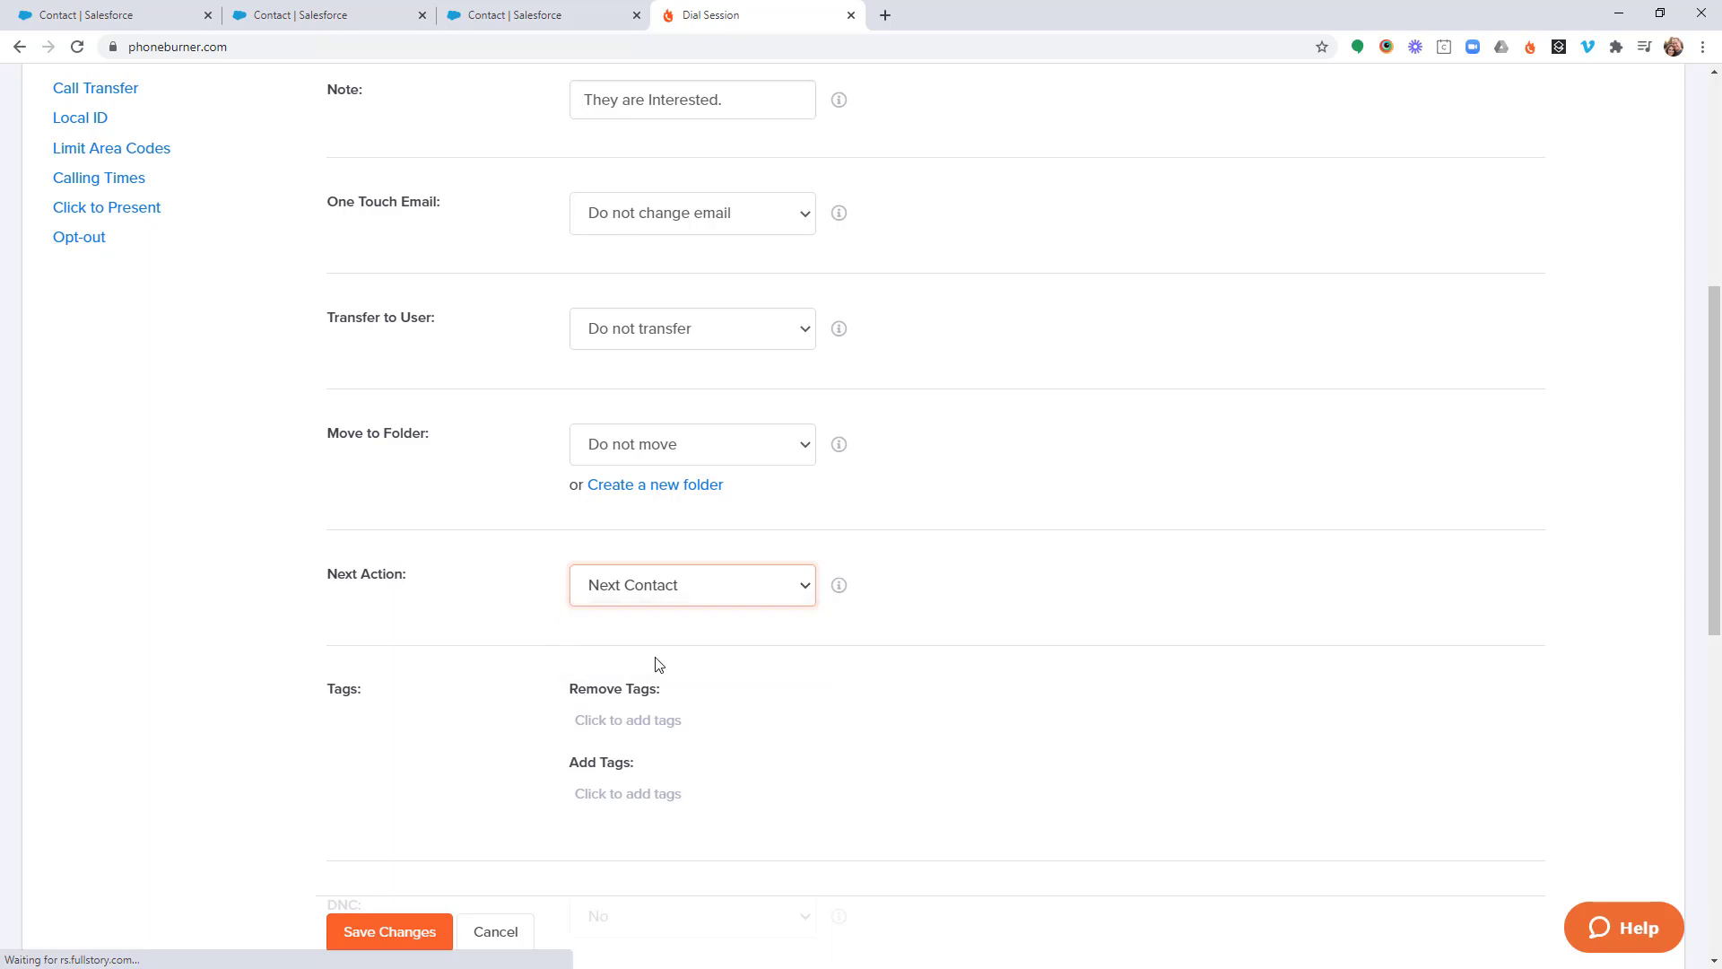
Step: Cancel the edit and reopen the Default dialing set, highlighting Voicemail's Next Number action
left_click(513, 934)
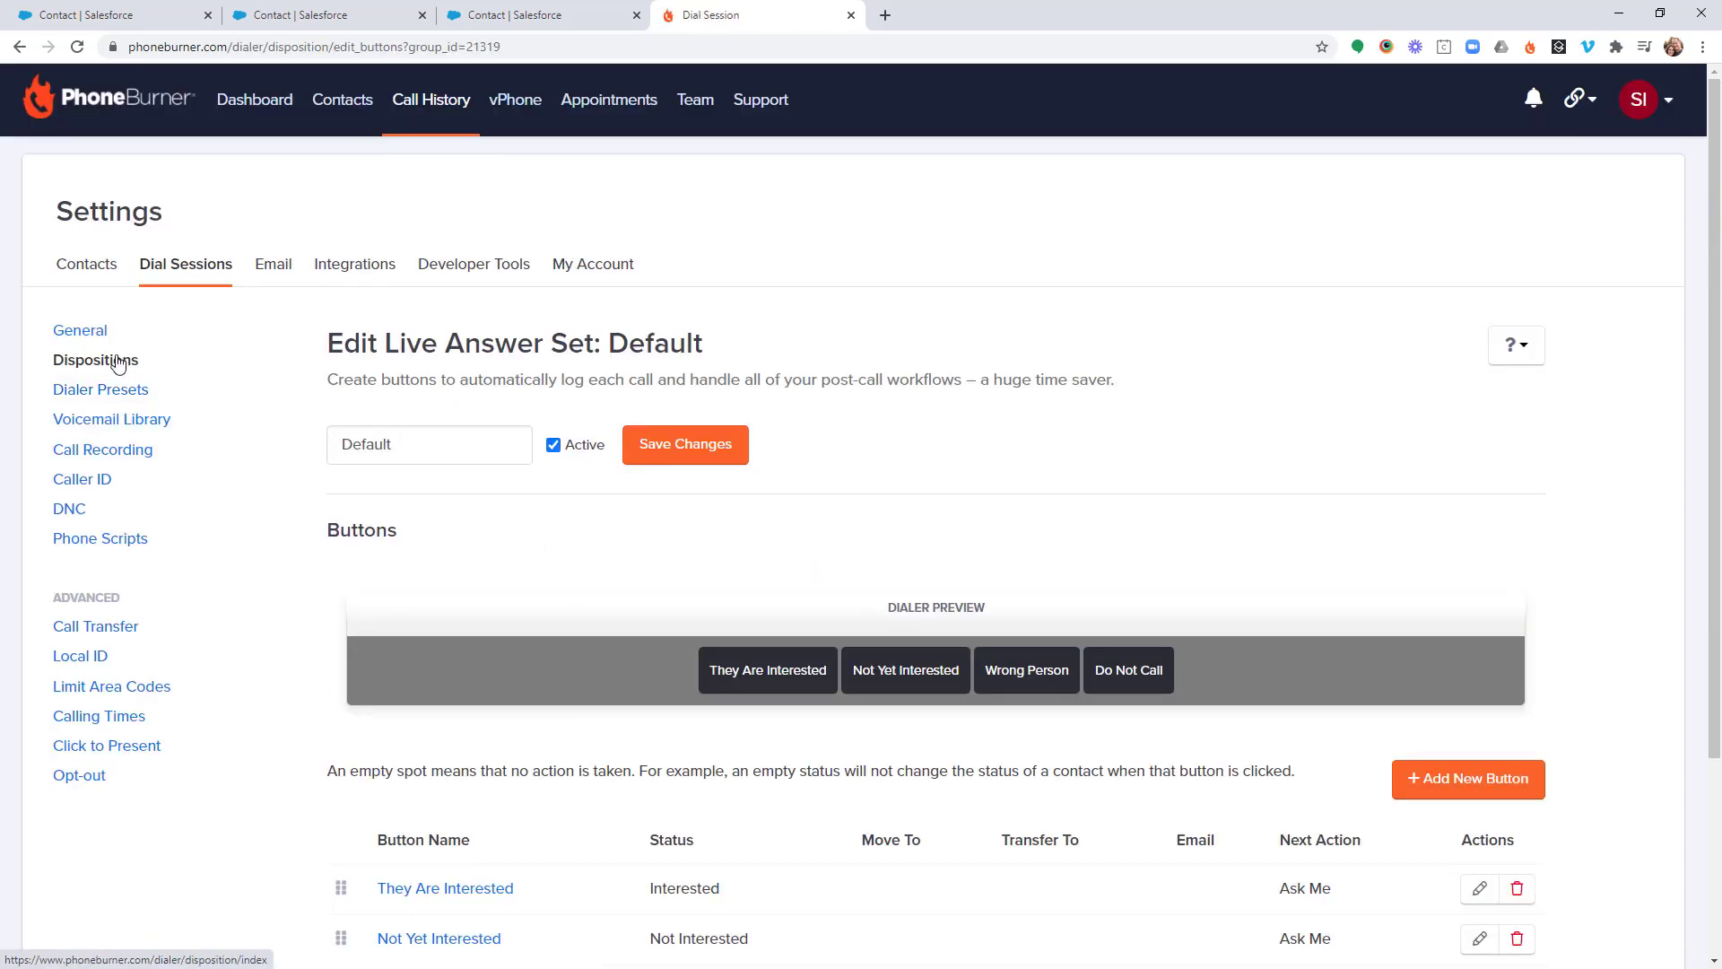
left_click(116, 360)
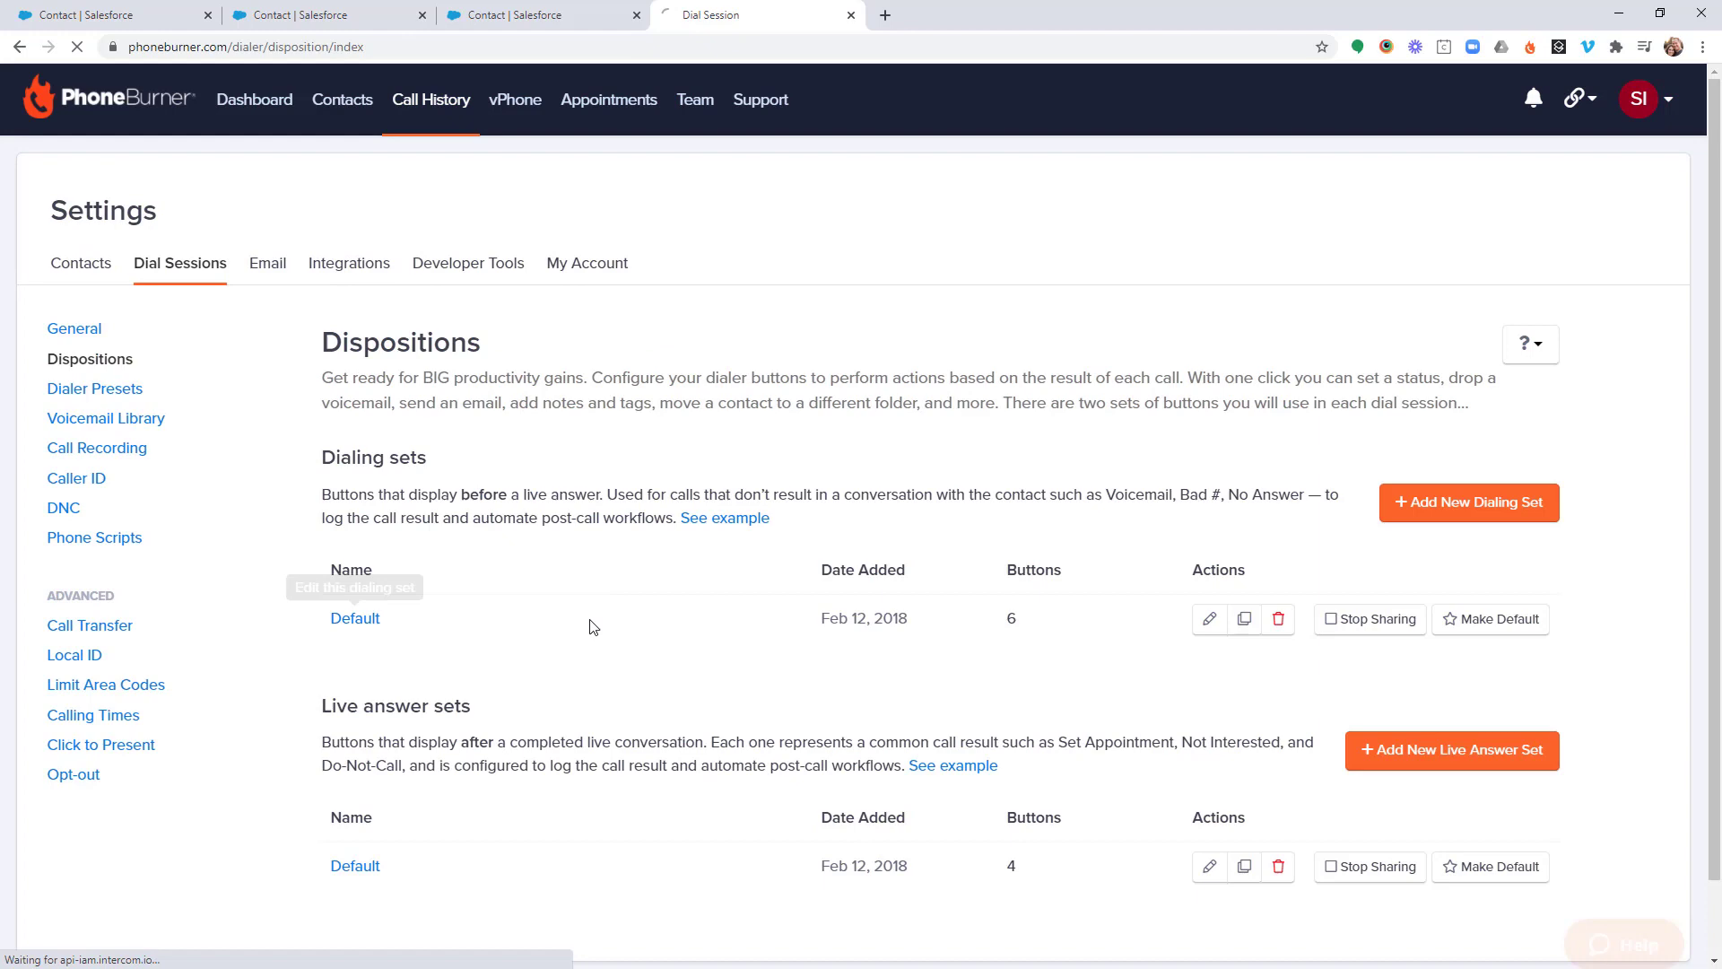
left_click(592, 626)
scroll(614, 632, "down", 2)
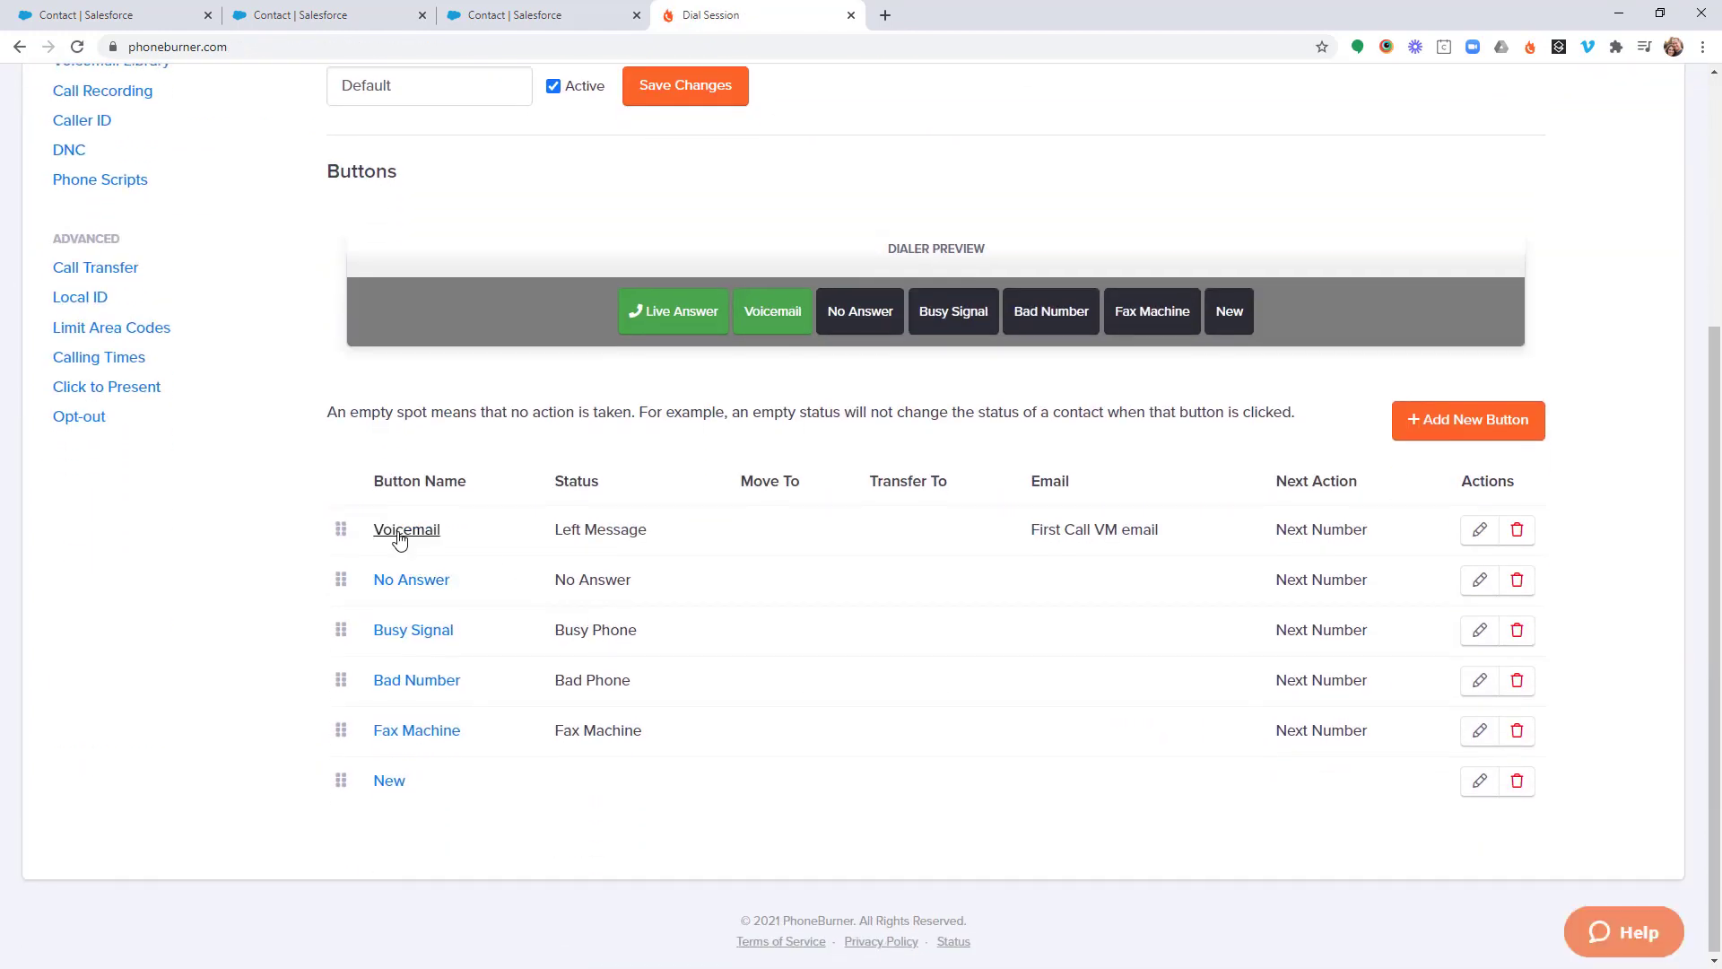
left_click_drag(1371, 529, 1275, 536)
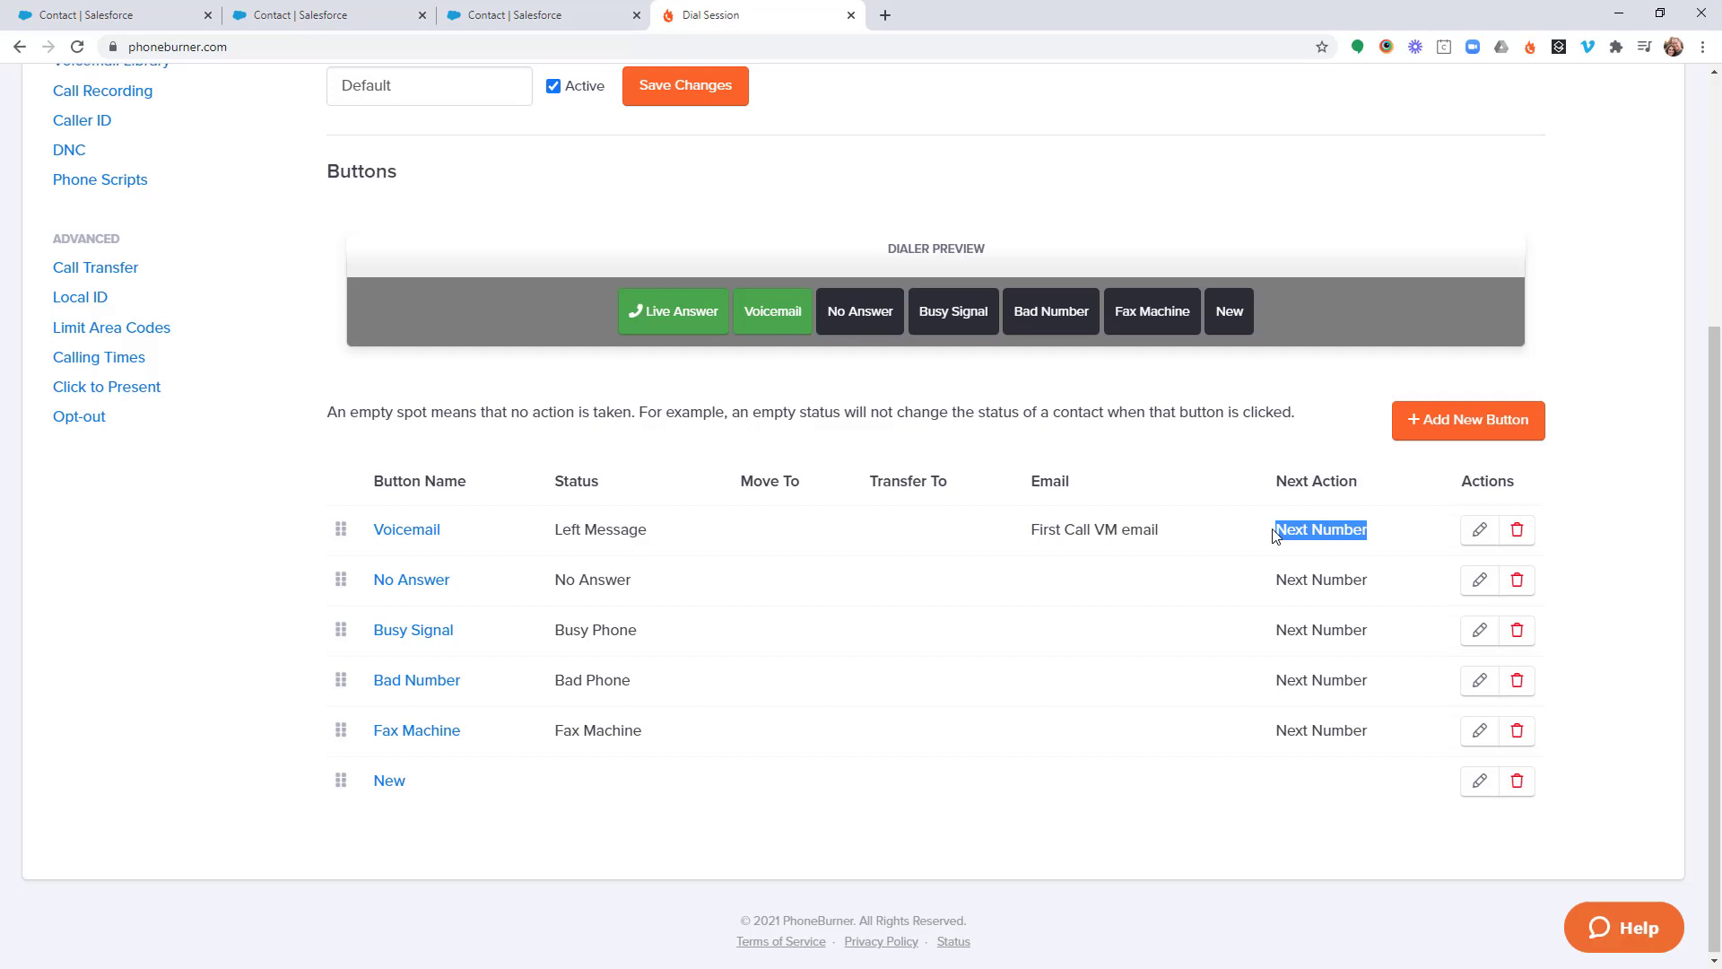
Step: Open the Voicemail button and review its Call Status, First Call VM email and Next Number action
left_click(416, 540)
left_click_drag(412, 334, 341, 335)
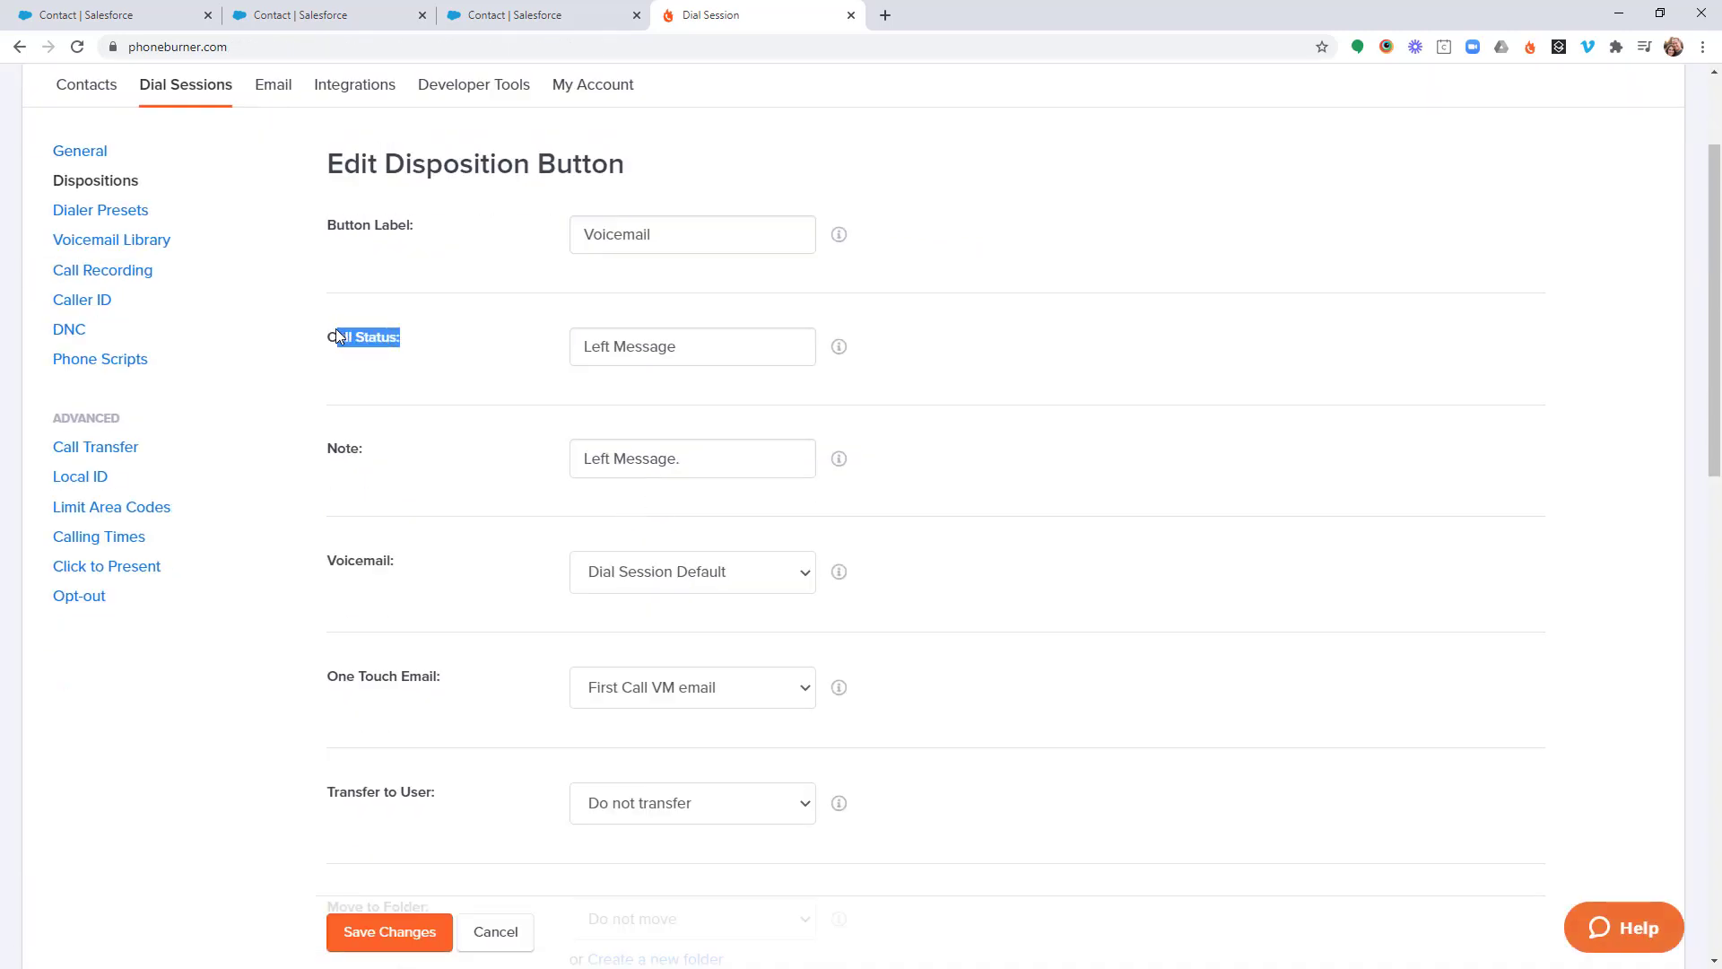
scroll(334, 340, "down", 2)
left_click_drag(439, 496, 357, 498)
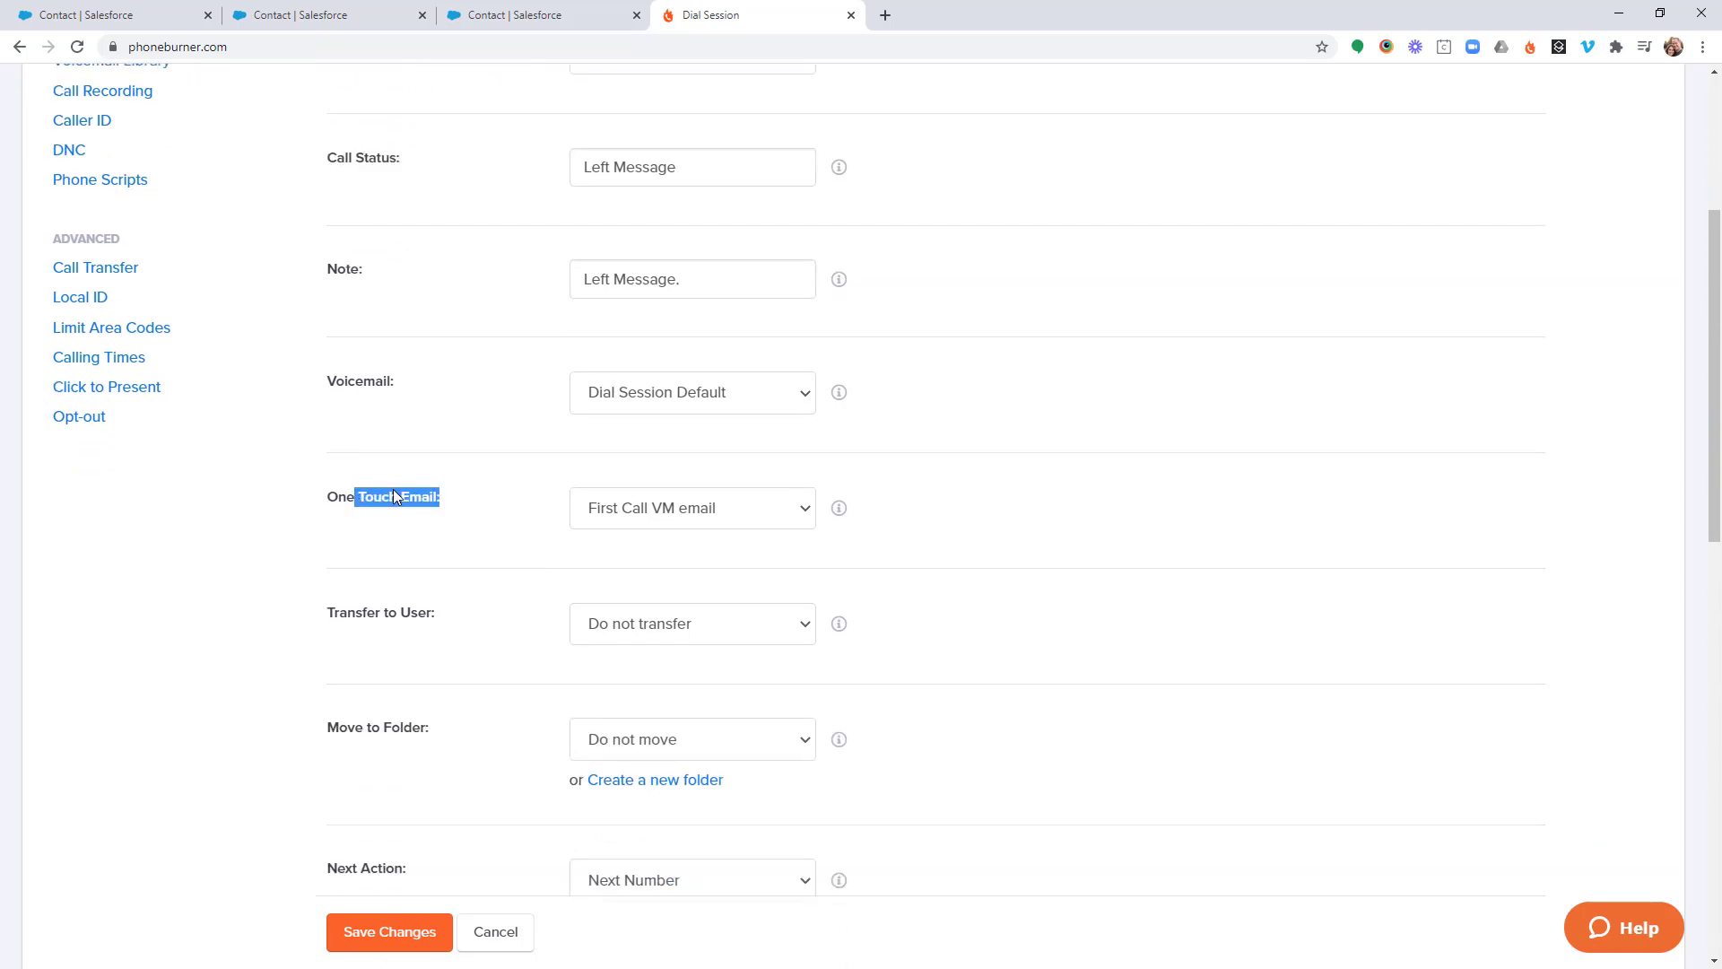
scroll(393, 494, "down", 4)
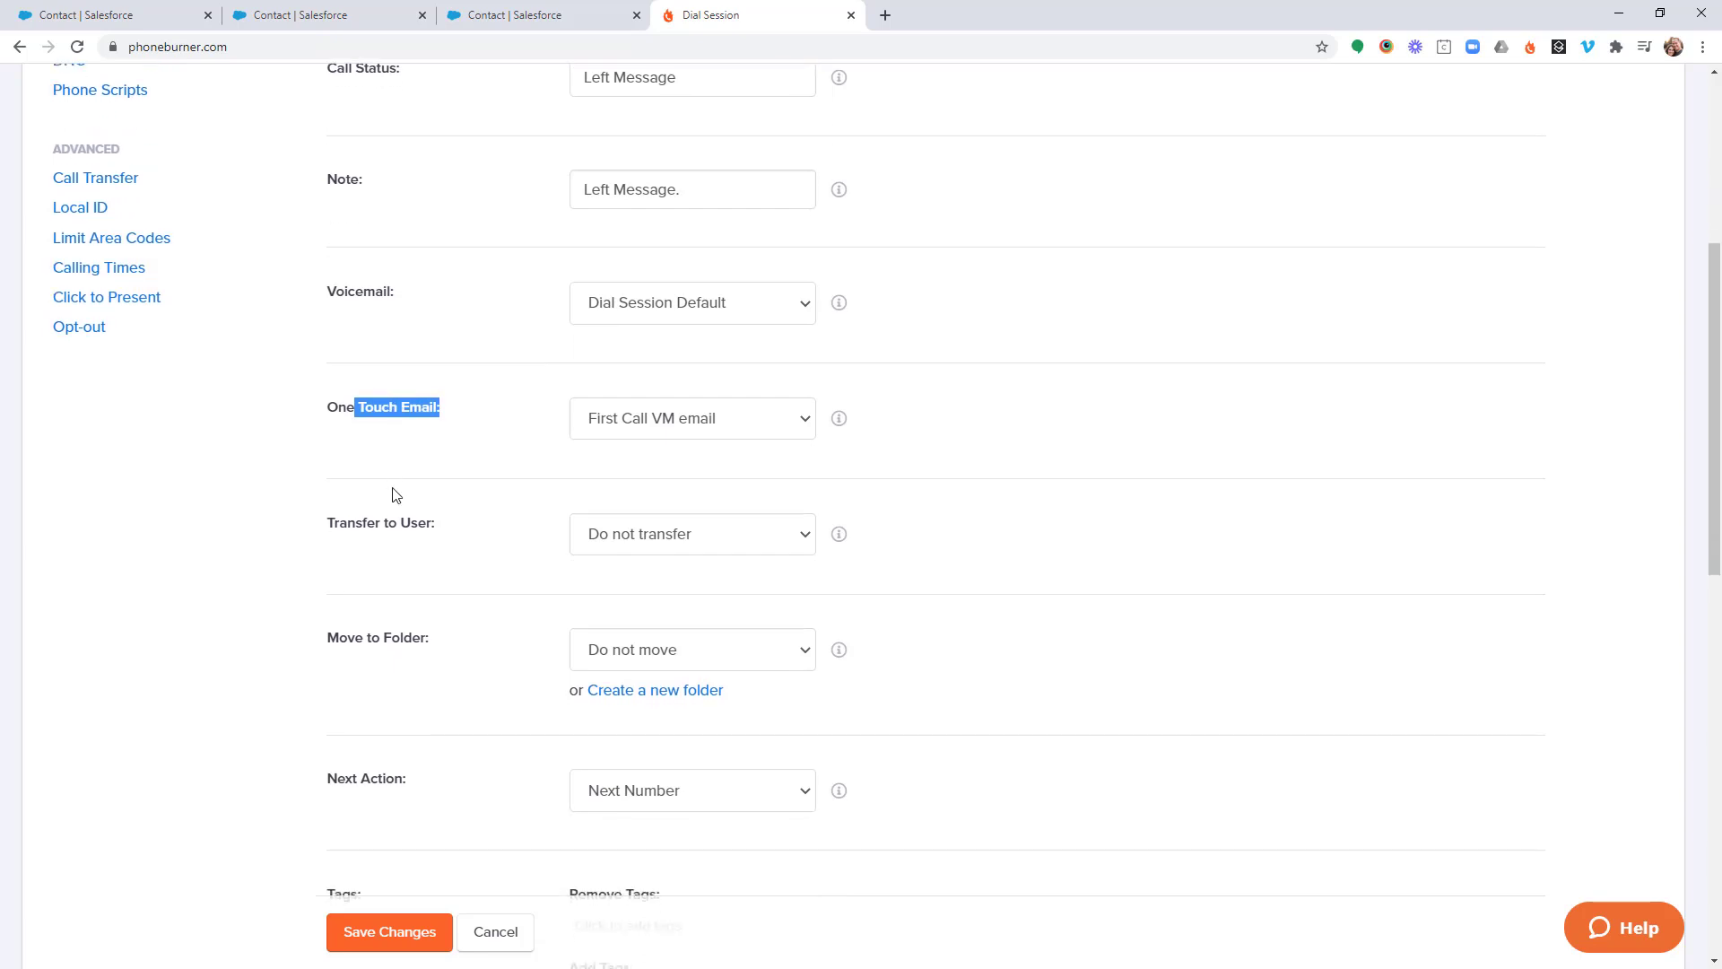
left_click_drag(416, 521, 359, 514)
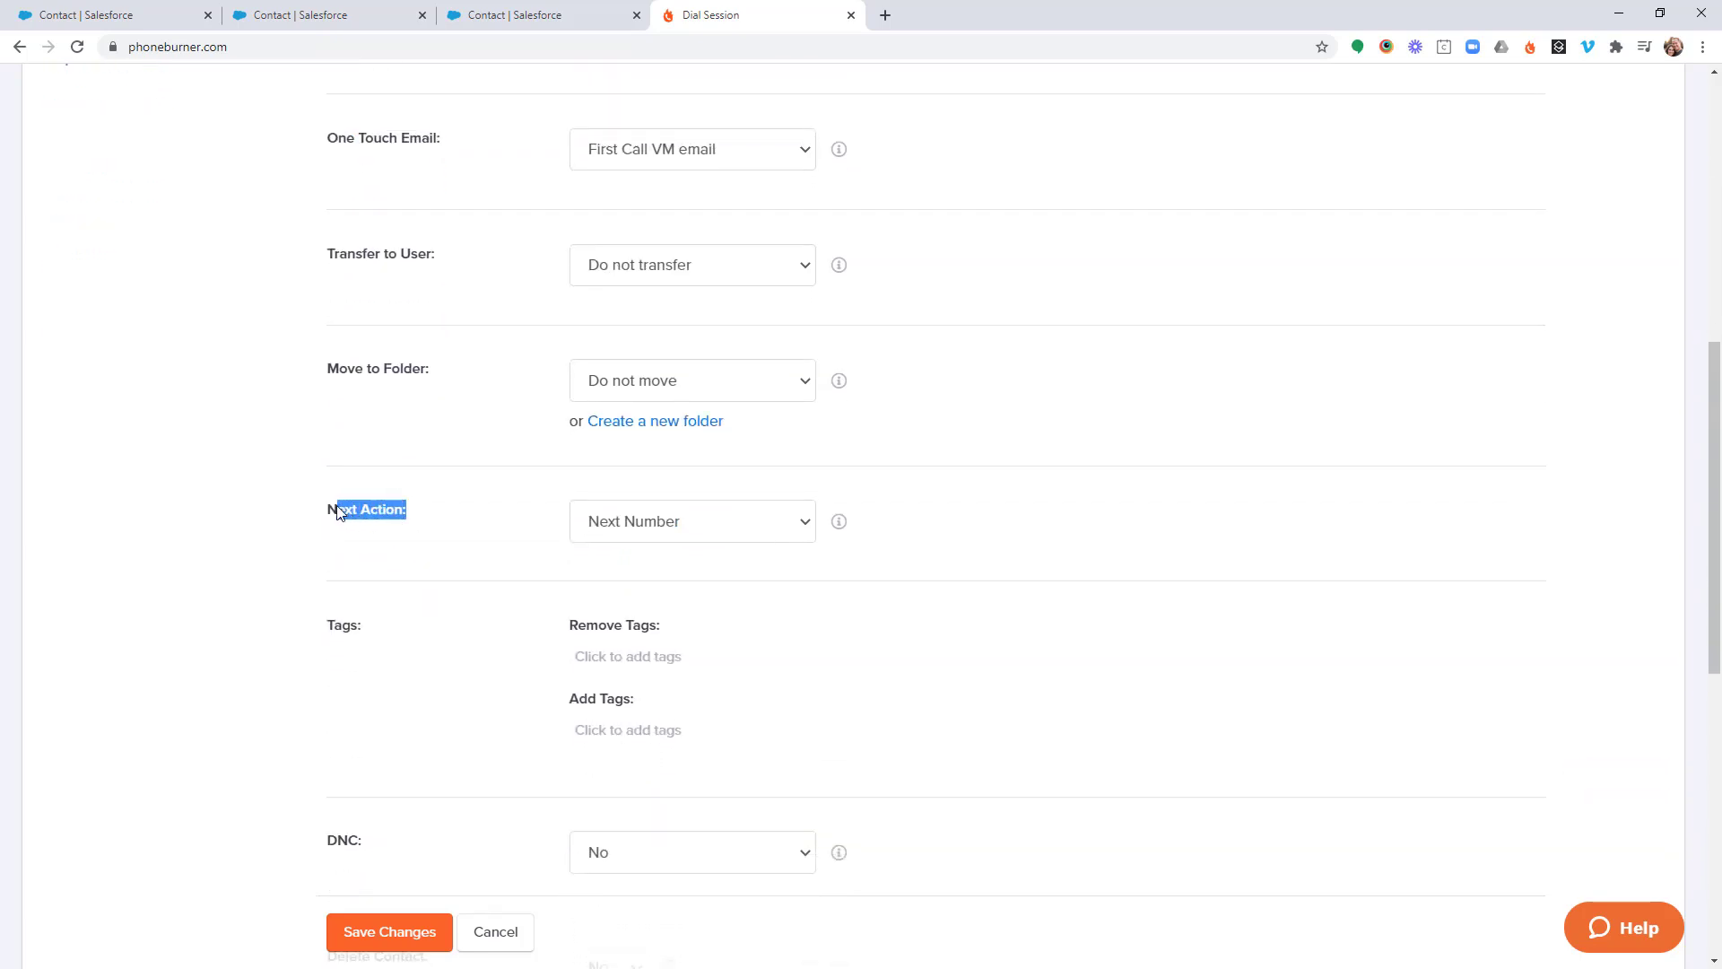